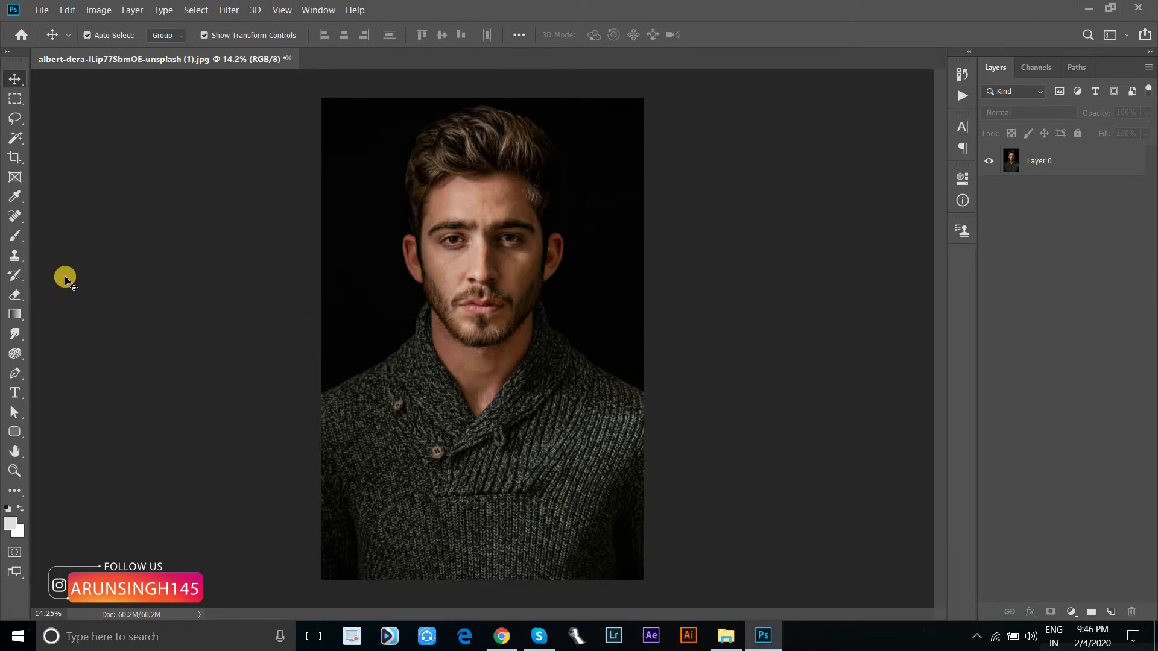
Clear the no-layers-selected error and make the Mixer Brush Tool (Moist preset) active.
left_click(23, 236)
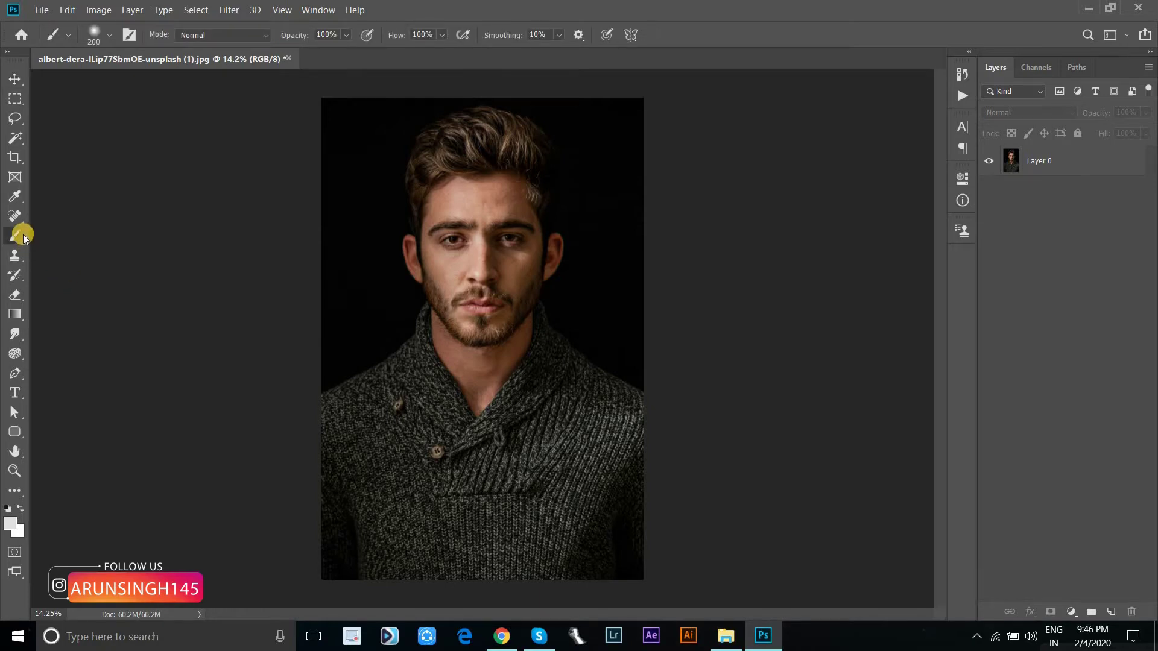
left_click(41, 100)
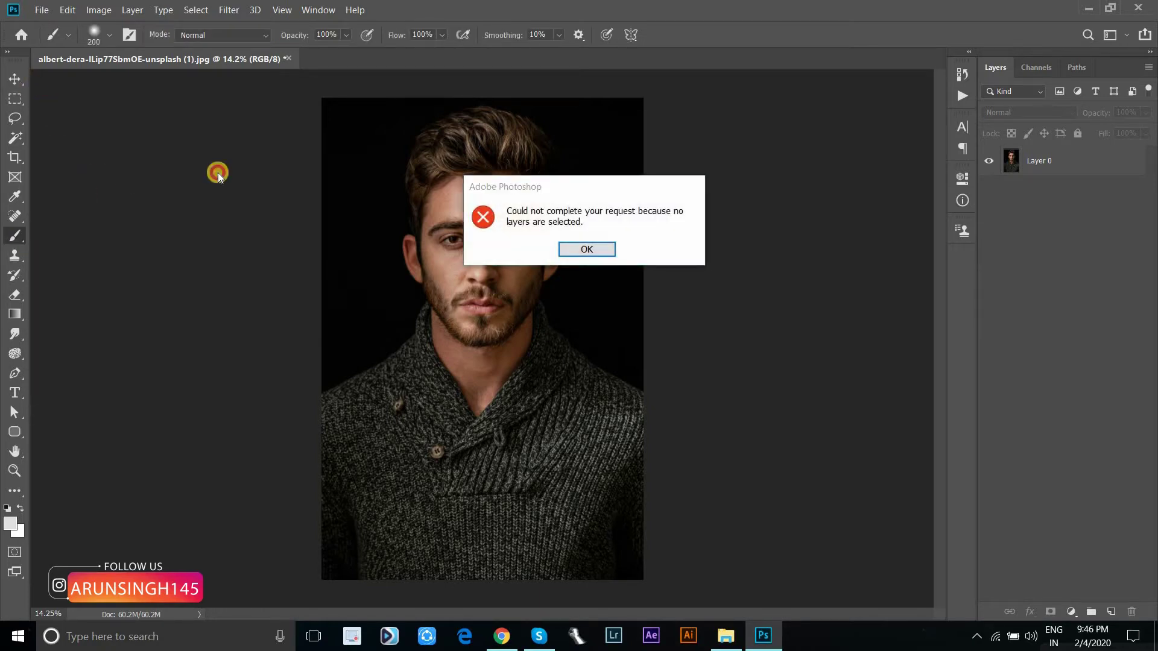
left_click(586, 249)
left_click(15, 78)
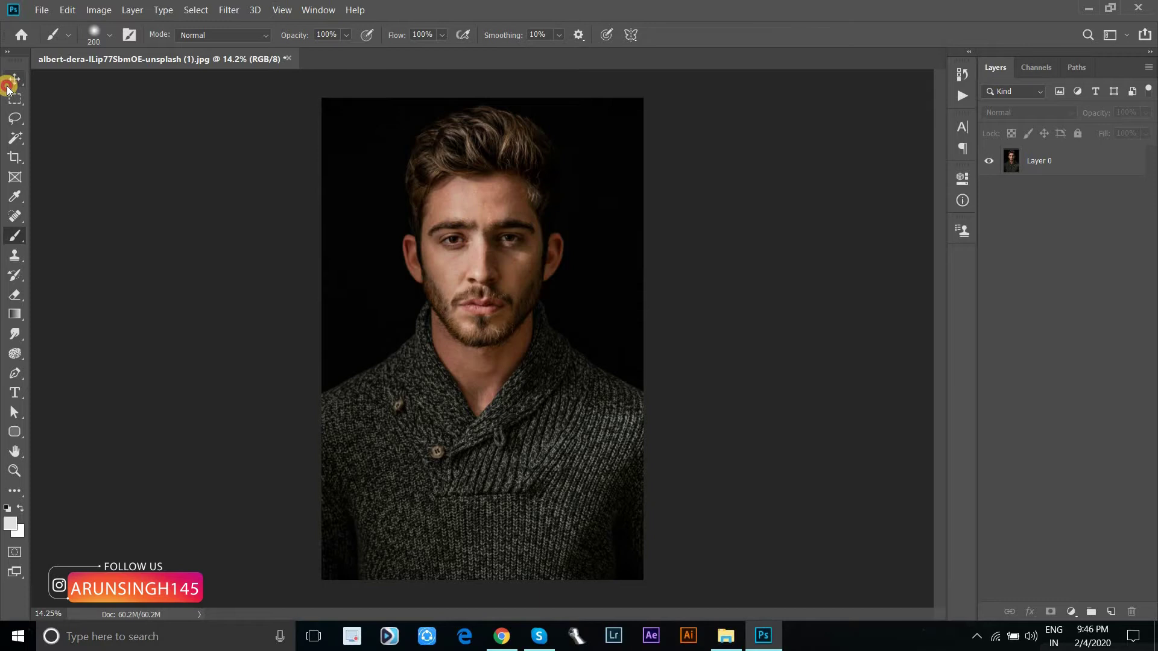
right_click(15, 235)
left_click(59, 279)
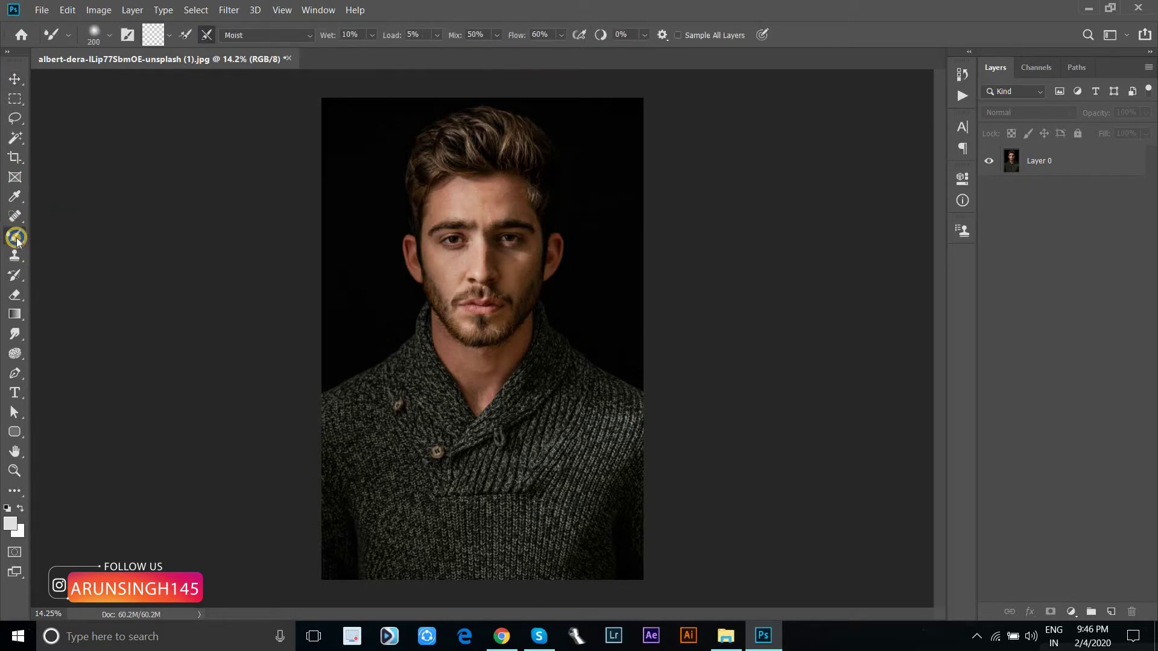
right_click(15, 218)
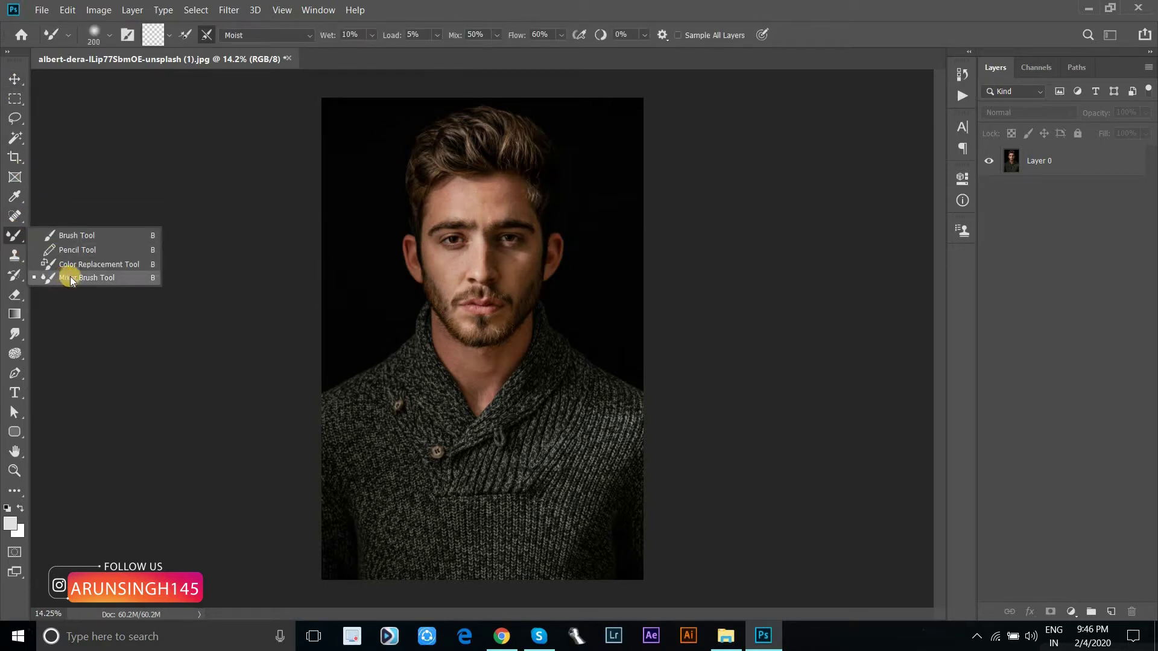
left_click(96, 278)
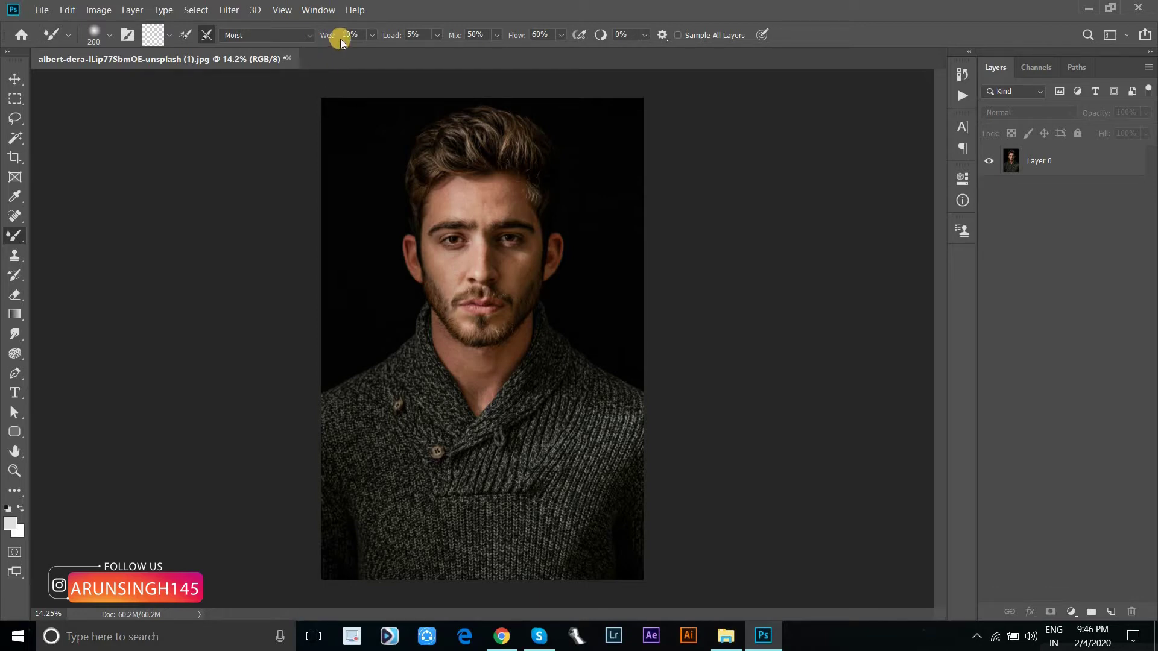
Select Layer 0, keep the mixer brush preset on Moist, and return to the Move tool.
left_click(1060, 160)
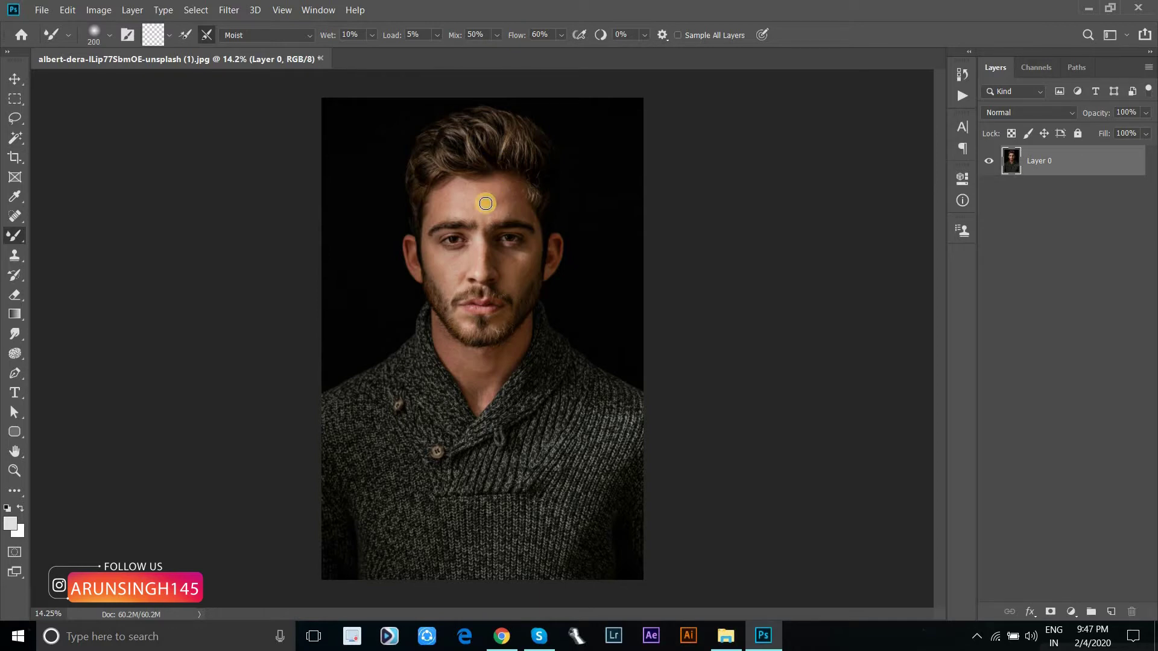
left_click(298, 38)
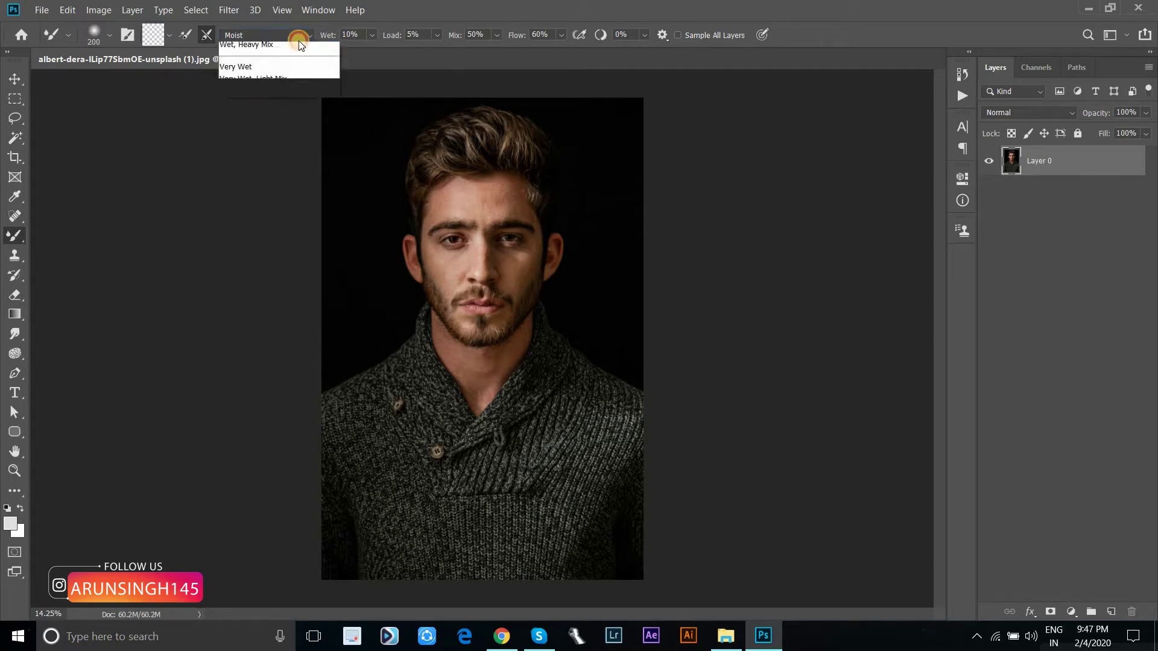
left_click(281, 45)
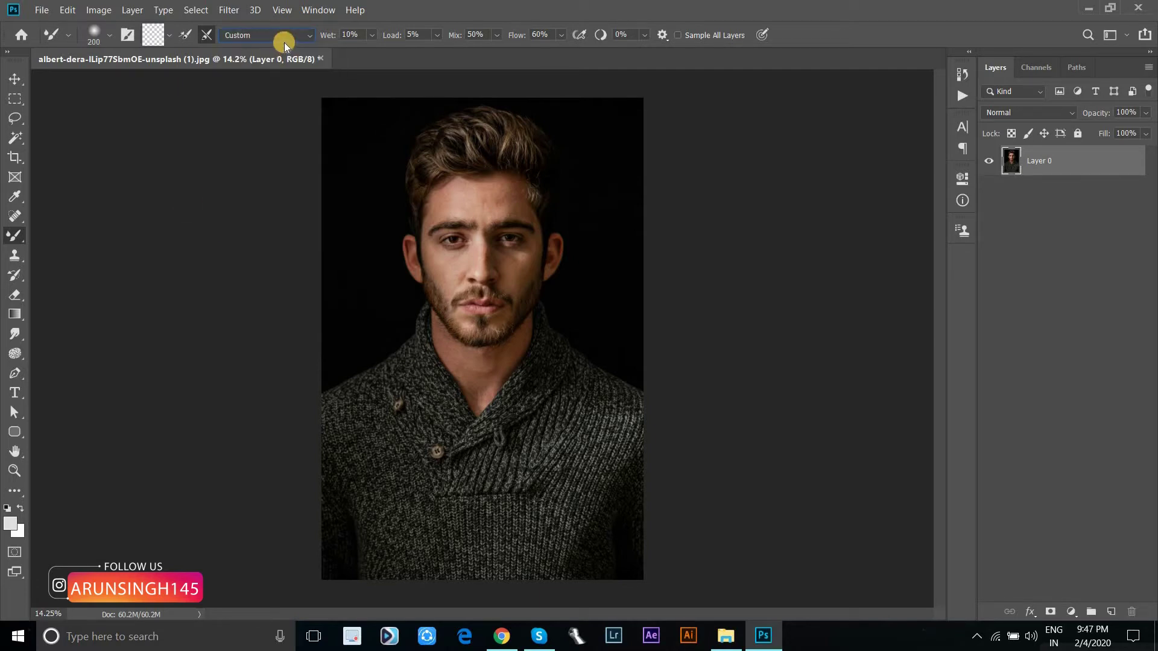
left_click(281, 35)
left_click(259, 108)
left_click(264, 35)
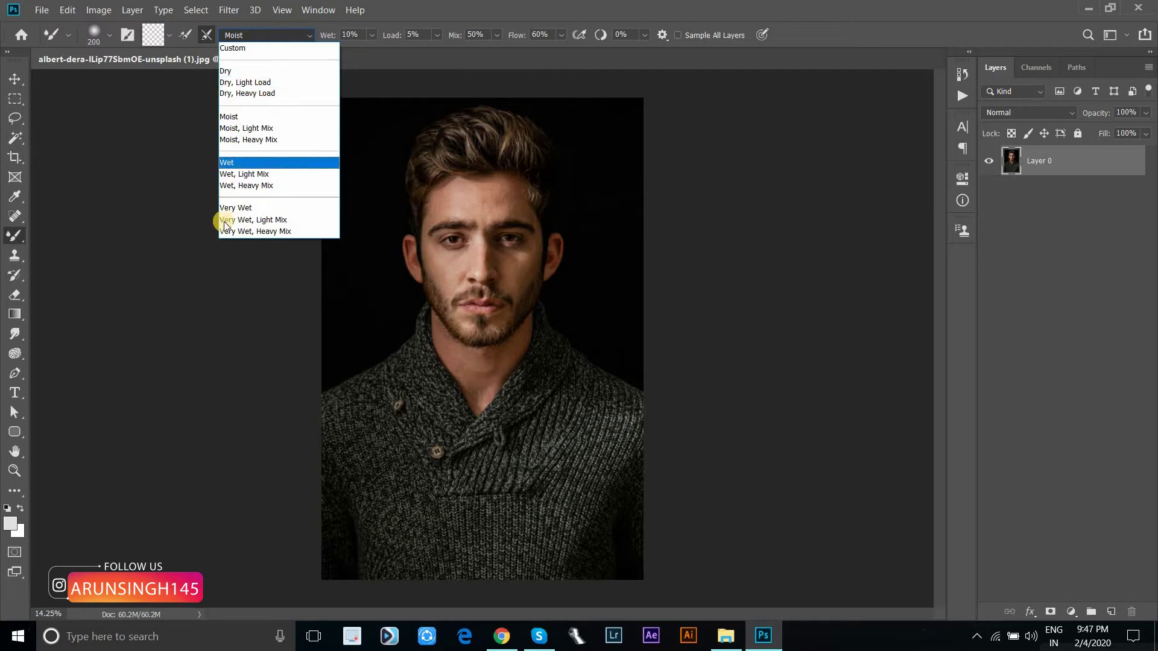
left_click(243, 116)
left_click(14, 78)
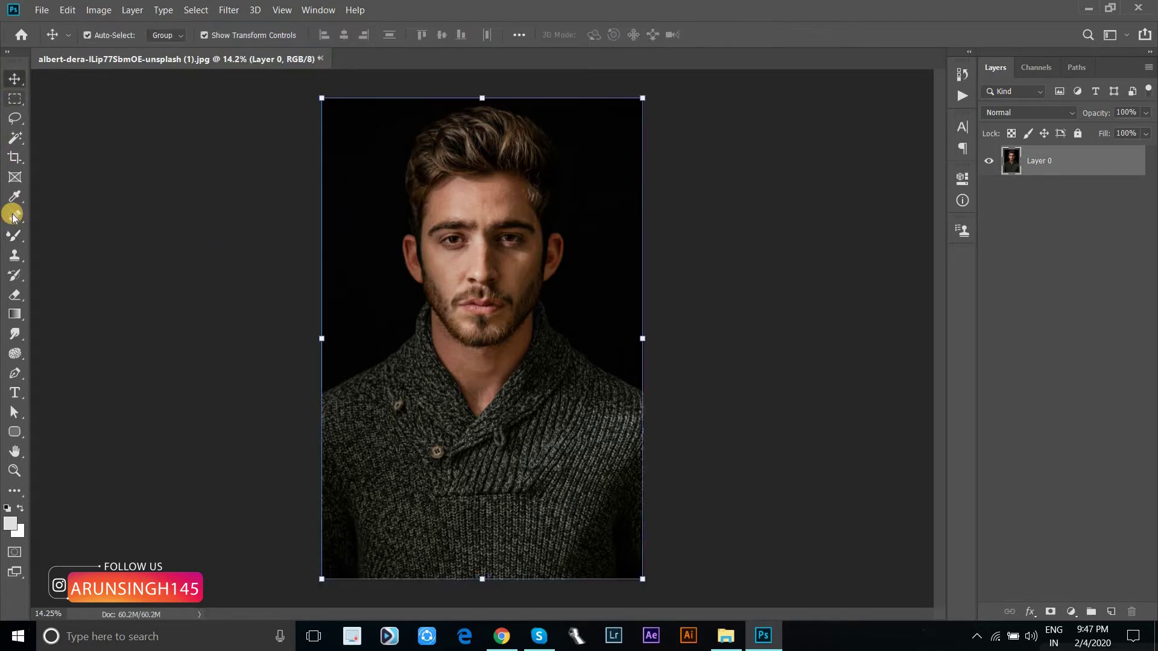
With the Mixer Brush, duplicate Layer 0 with Ctrl+J and zoom in on the face.
left_click(14, 235)
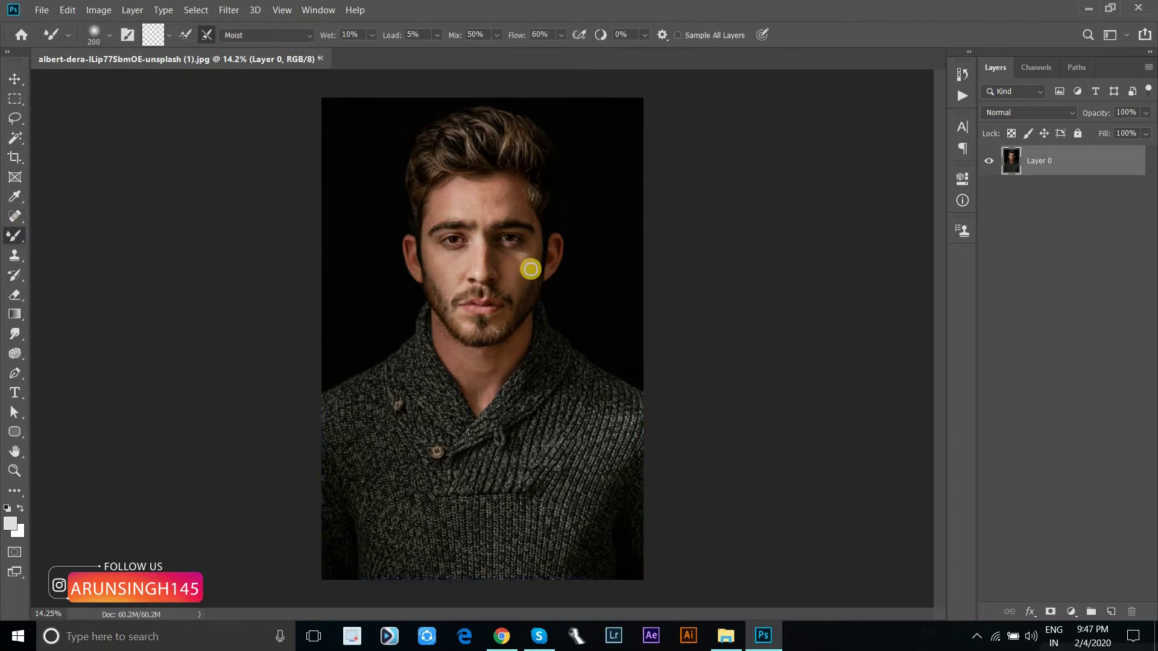
scroll(530, 269, "up", 3)
scroll(530, 269, "up", 1)
key("ctrl+j")
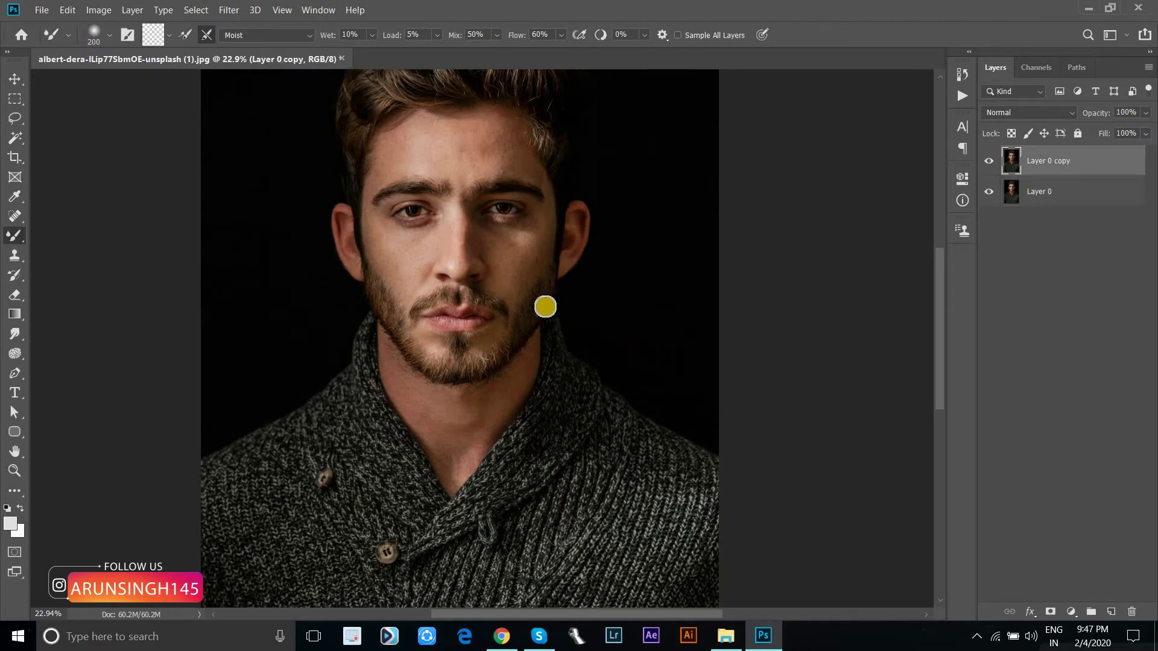
scroll(401, 259, "up", 3)
left_click_drag(366, 247, 444, 277)
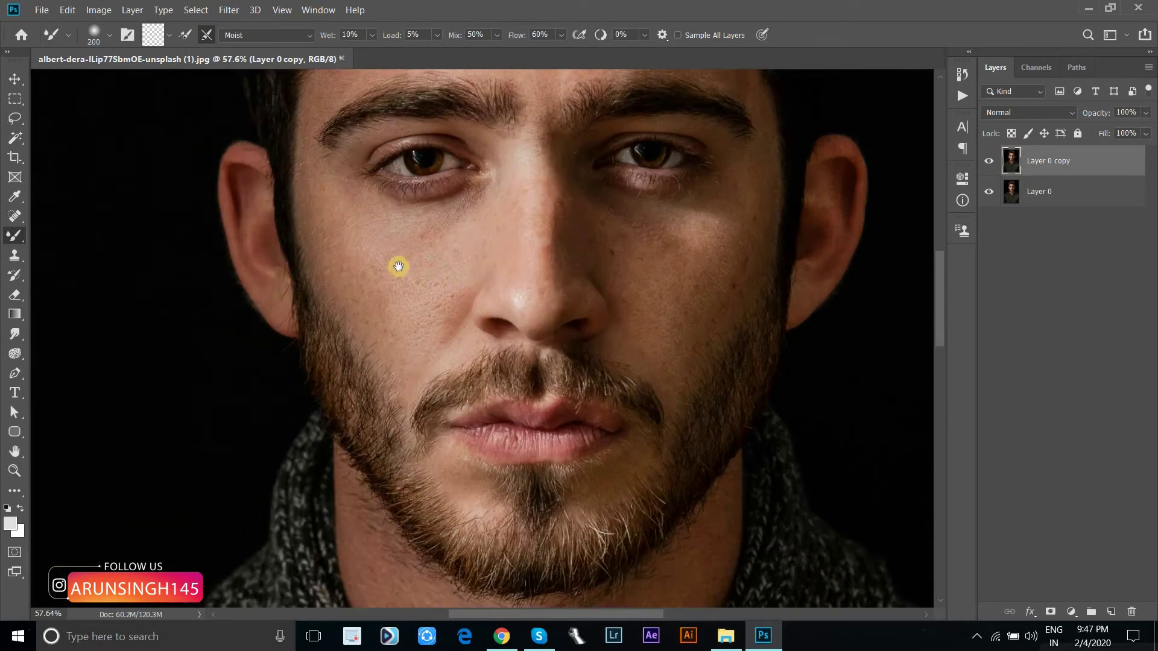
scroll(369, 289, "up", 1)
scroll(360, 285, "up", 1)
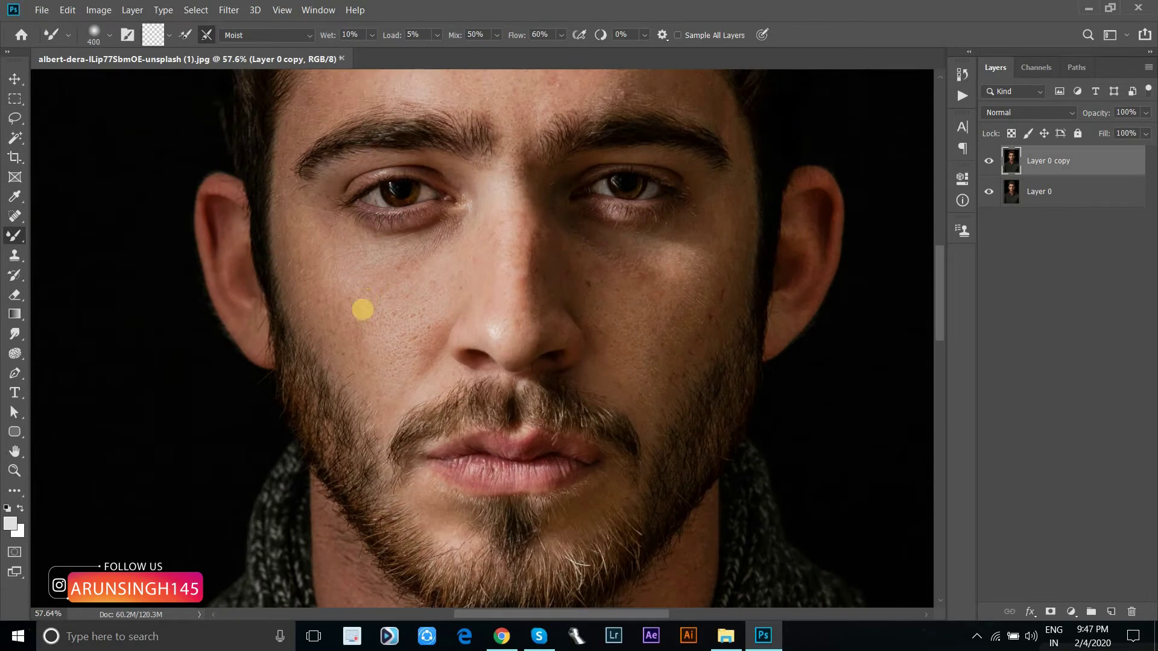
Smooth the left cheek and under-eye skin with a 150–175 mixer brush.
key("bracketleft")
key("bracketleft")
scroll(335, 284, "up", 1)
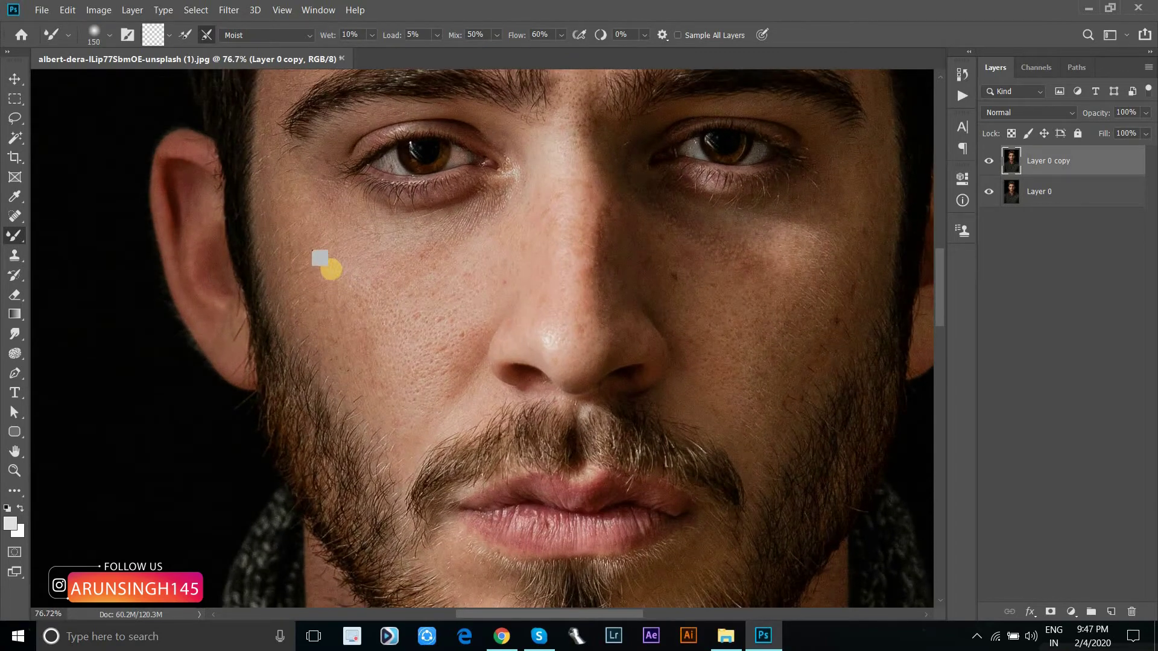
mouse_move(307, 261)
left_mouse_down()
mouse_move(297, 212)
mouse_move(303, 294)
mouse_move(380, 392)
mouse_move(333, 253)
mouse_move(284, 208)
mouse_move(296, 278)
mouse_move(332, 282)
left_mouse_up()
key("bracketright")
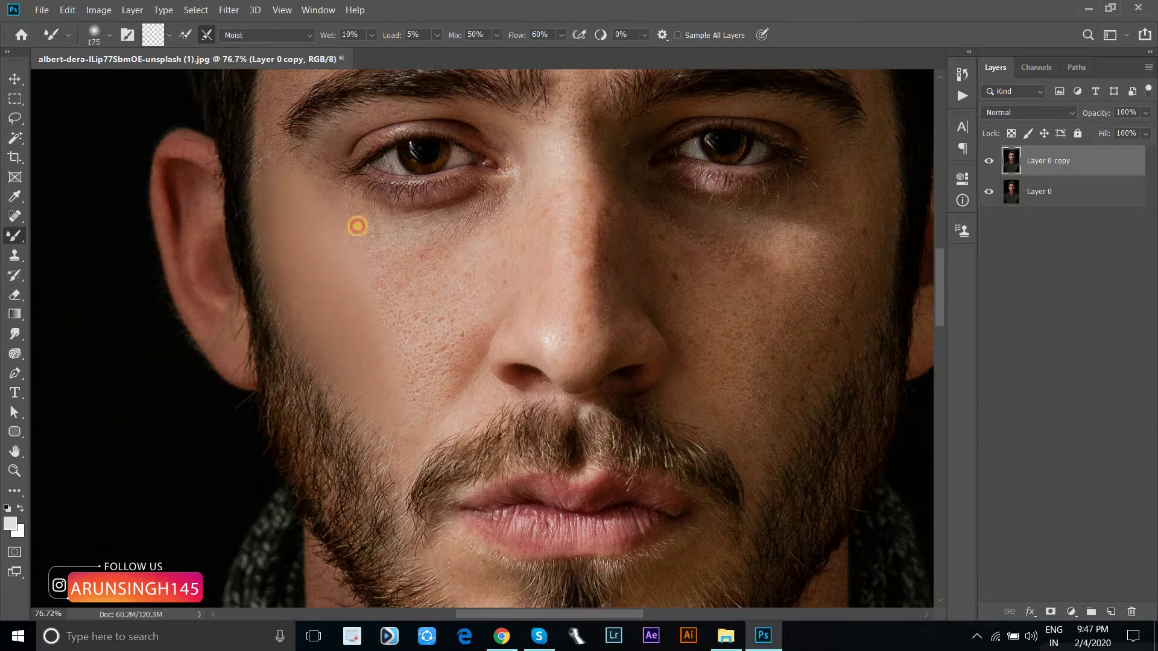
mouse_move(356, 228)
left_mouse_down()
mouse_move(444, 247)
mouse_move(354, 255)
mouse_move(385, 314)
left_mouse_up()
left_click_drag(408, 375, 408, 413)
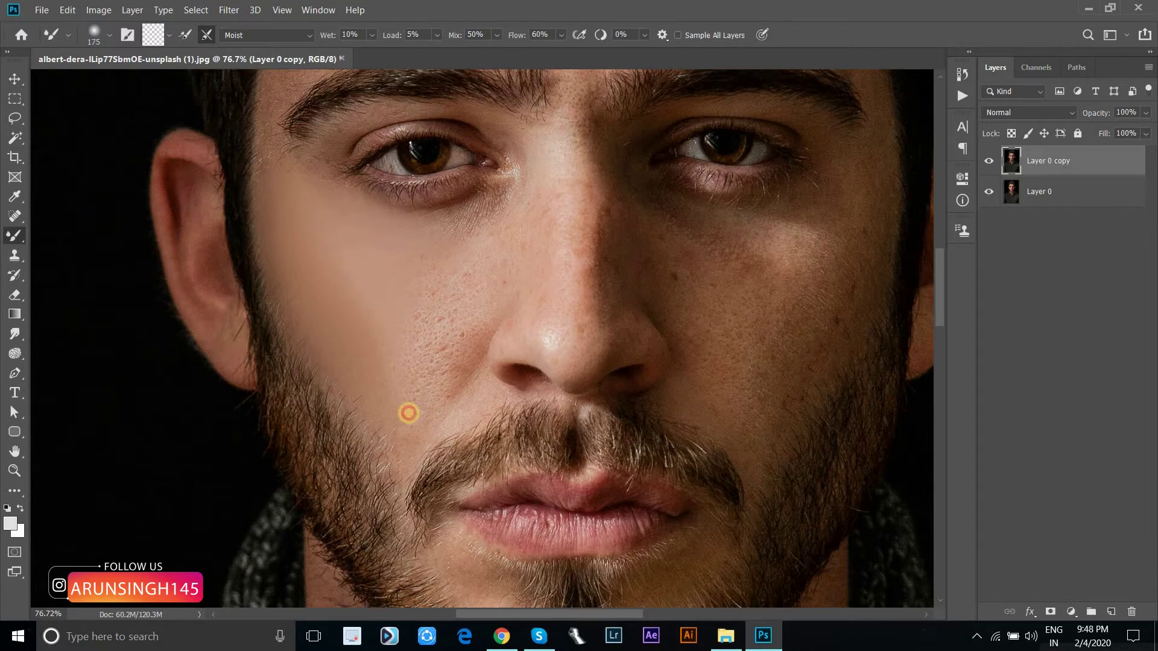
Continue smoothing the lower left cheek, up toward the eye and back toward the ear.
scroll(405, 400, "up", 2)
key("bracketleft")
key("bracketleft")
left_click_drag(411, 349, 414, 444)
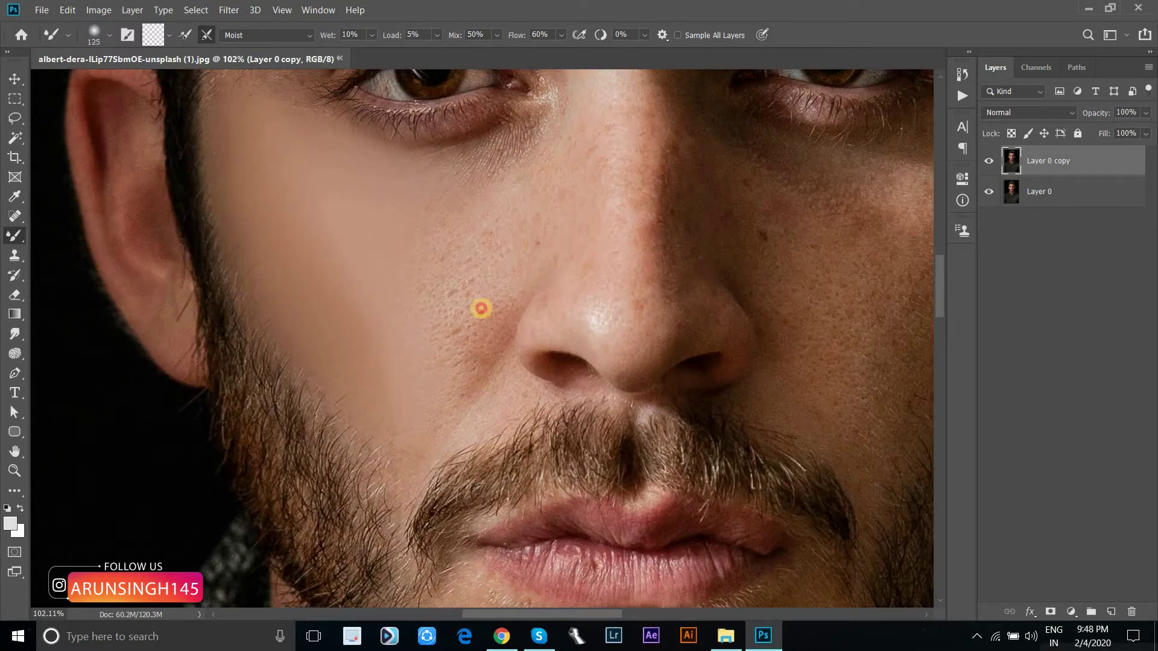
key("bracketright")
key("bracketright")
left_click_drag(433, 306, 467, 208)
left_click_drag(368, 207, 321, 228)
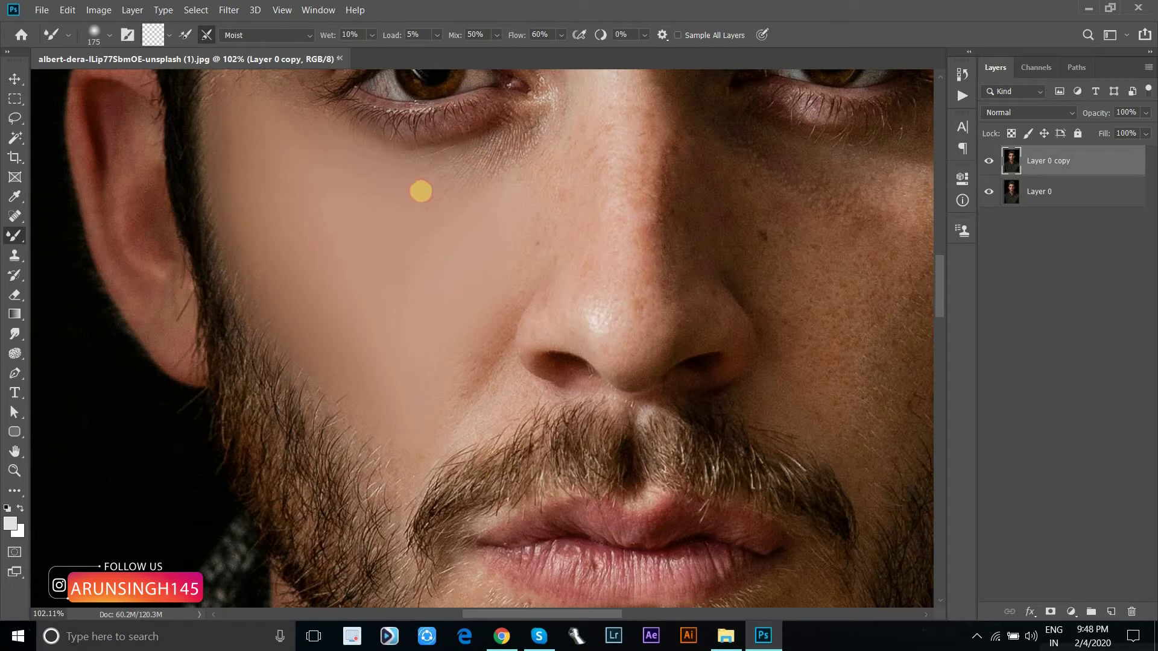
key("bracketleft")
key("bracketleft")
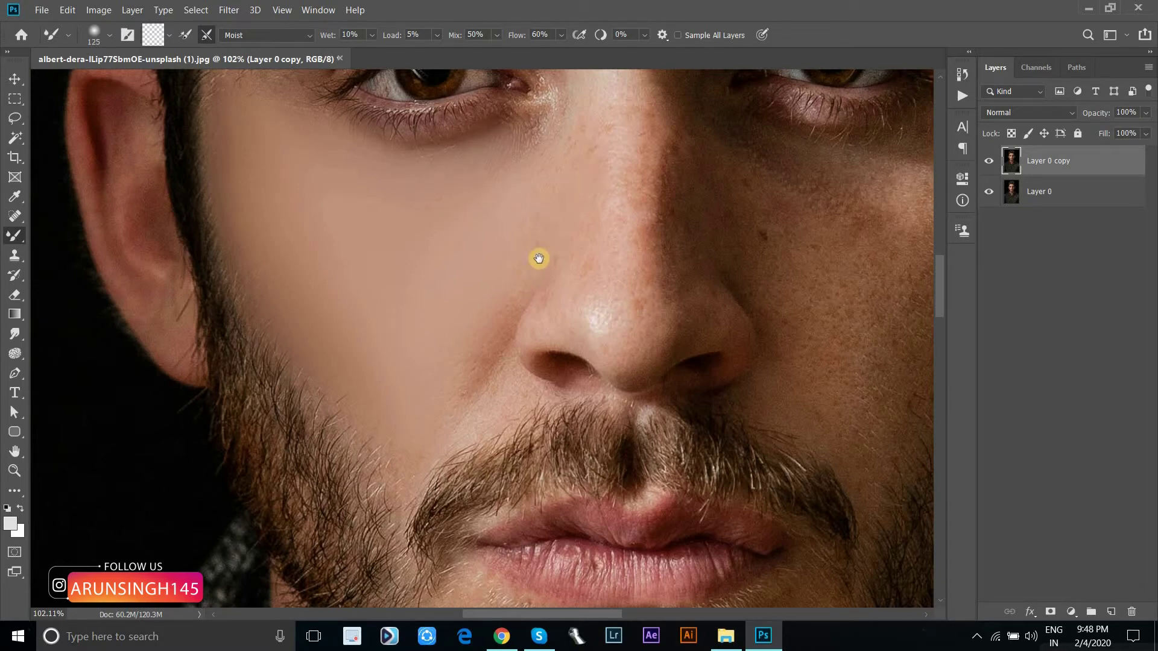
Smooth the skin along the nose bridge and across to the cheek with a 90–125 brush.
mouse_move(537, 258)
left_mouse_down()
mouse_move(481, 339)
mouse_move(520, 259)
left_mouse_up()
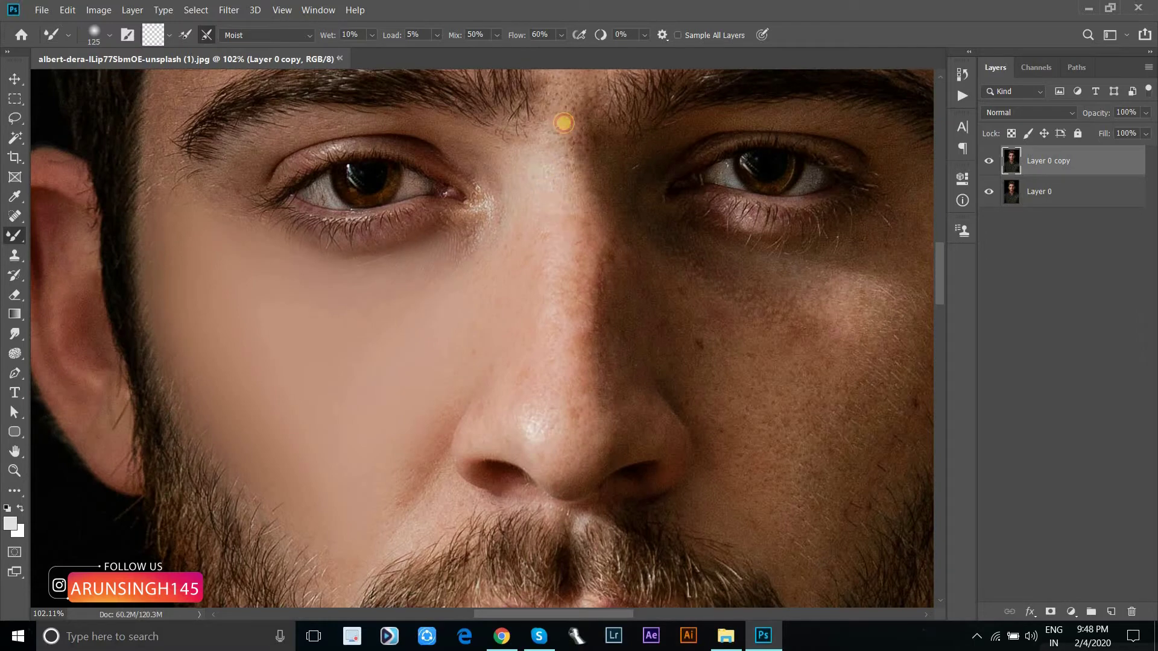
mouse_move(563, 123)
left_mouse_down()
mouse_move(576, 269)
mouse_move(566, 375)
mouse_move(568, 211)
left_mouse_up()
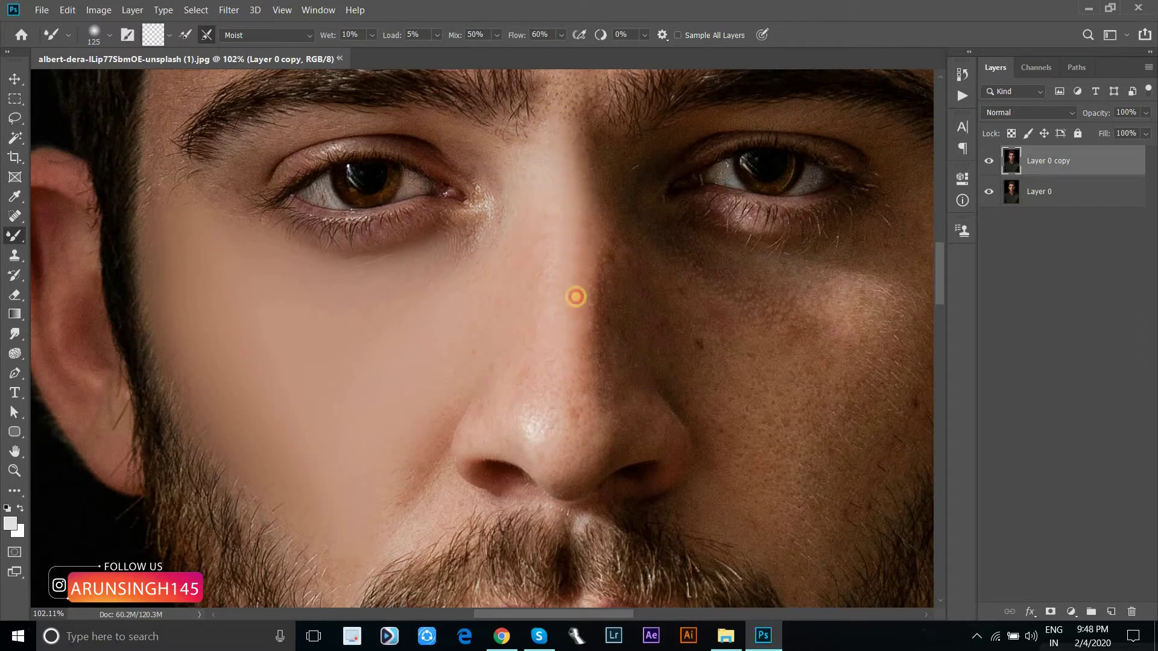
left_click_drag(576, 296, 573, 279)
key("bracketleft")
key("bracketleft")
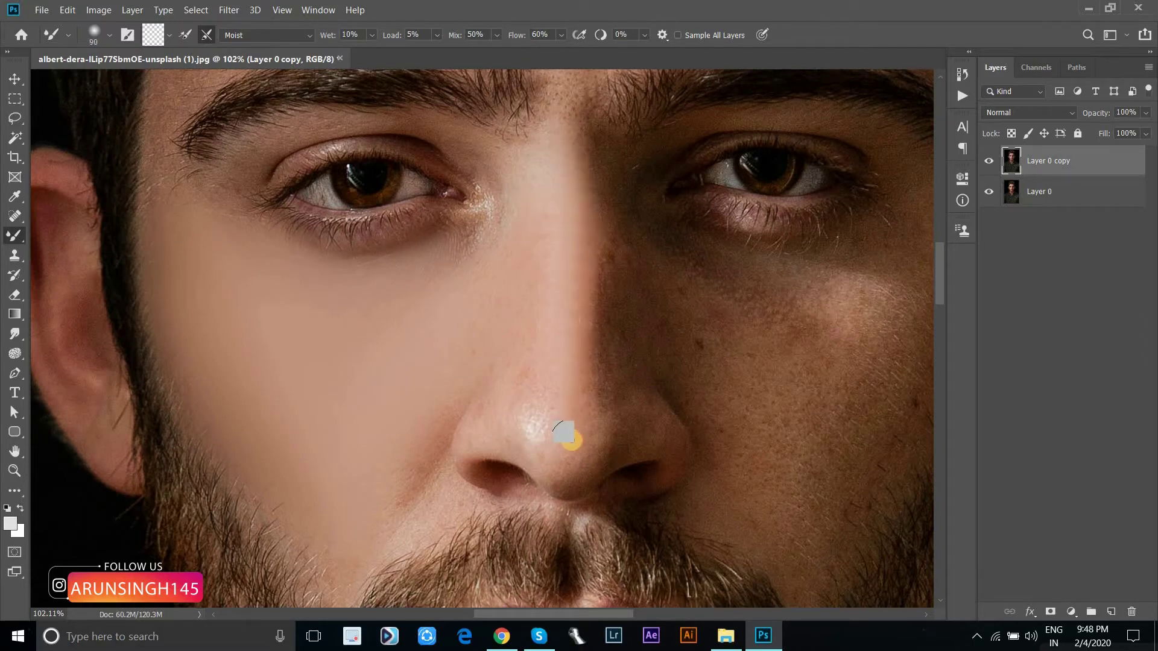
key("bracketright")
key("bracketright")
left_click_drag(530, 388, 532, 352)
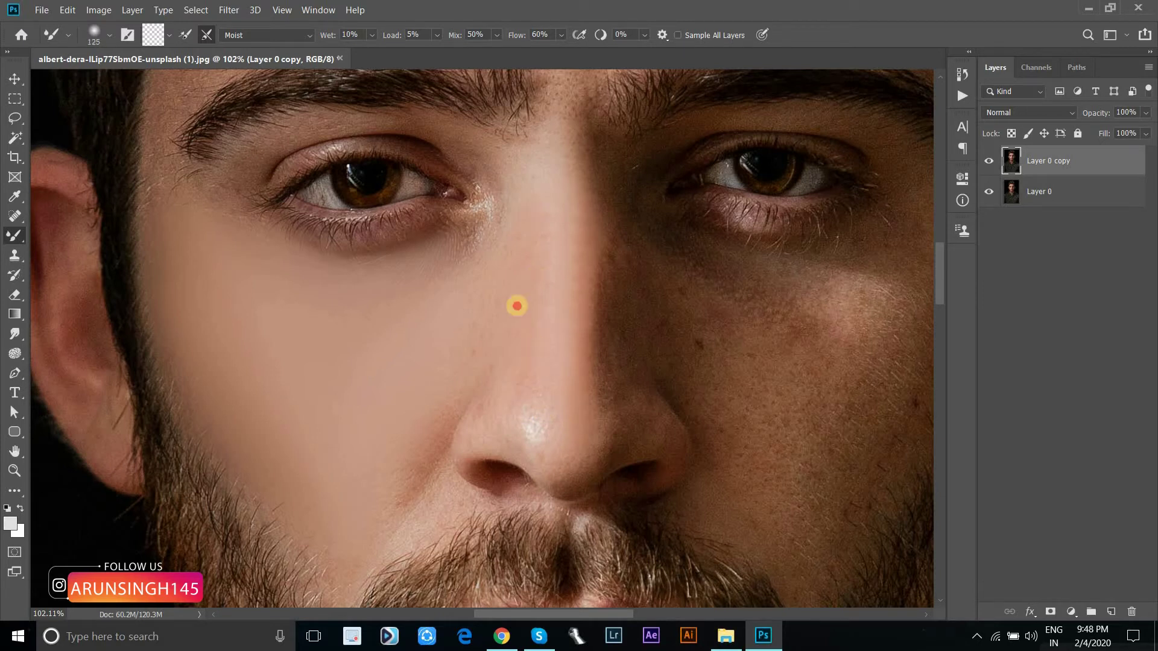
mouse_move(516, 306)
left_mouse_down()
mouse_move(476, 302)
mouse_move(474, 346)
left_mouse_up()
Smooth from moustache to nose side, under the left eye and toward the eye corner.
left_click_drag(404, 477, 408, 504)
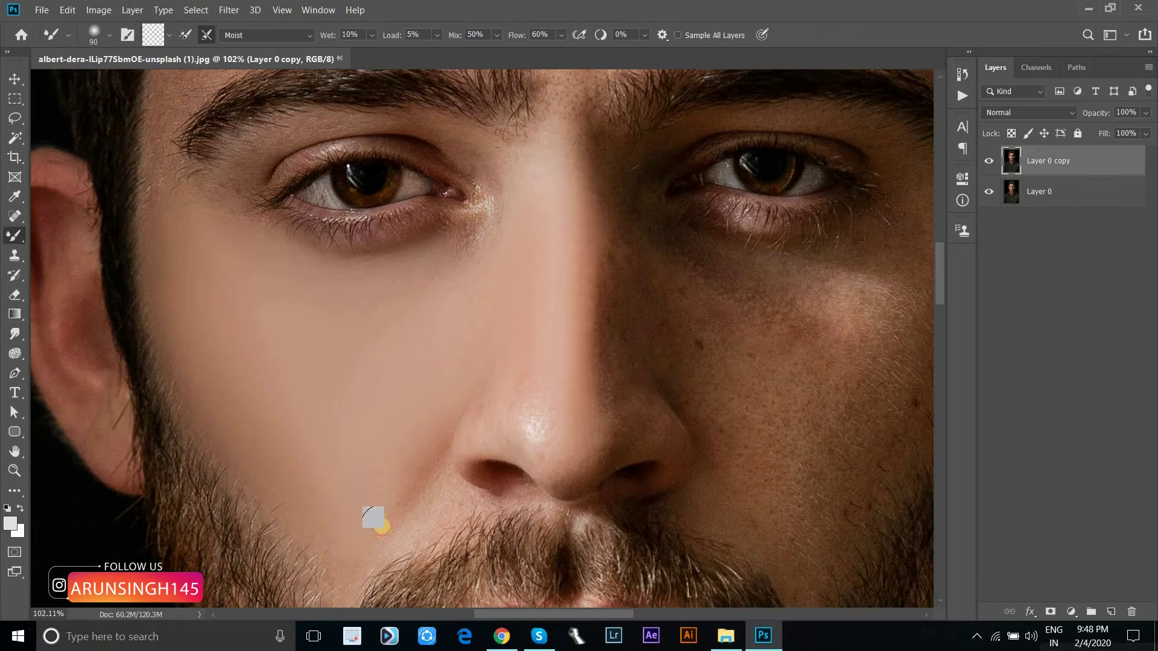
key("bracketleft")
key("bracketleft")
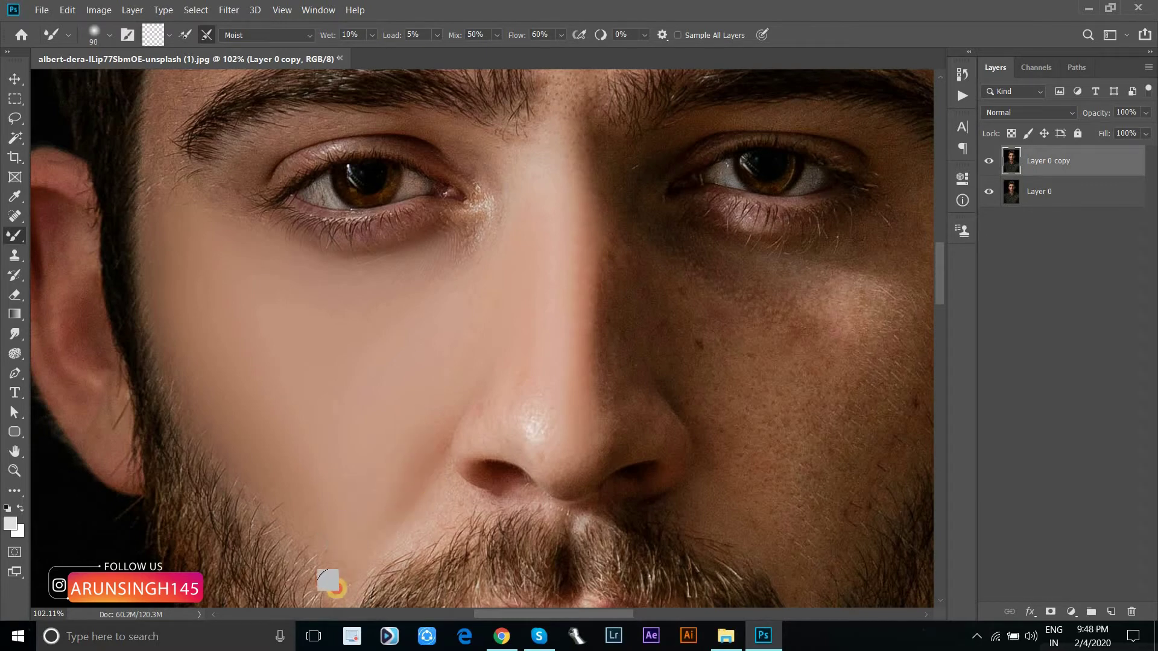
mouse_move(398, 462)
left_mouse_down()
mouse_move(564, 277)
mouse_move(597, 336)
left_mouse_up()
mouse_move(485, 337)
left_mouse_down()
mouse_move(289, 294)
mouse_move(292, 251)
mouse_move(353, 213)
mouse_move(290, 261)
left_mouse_up()
key("[")
key("[")
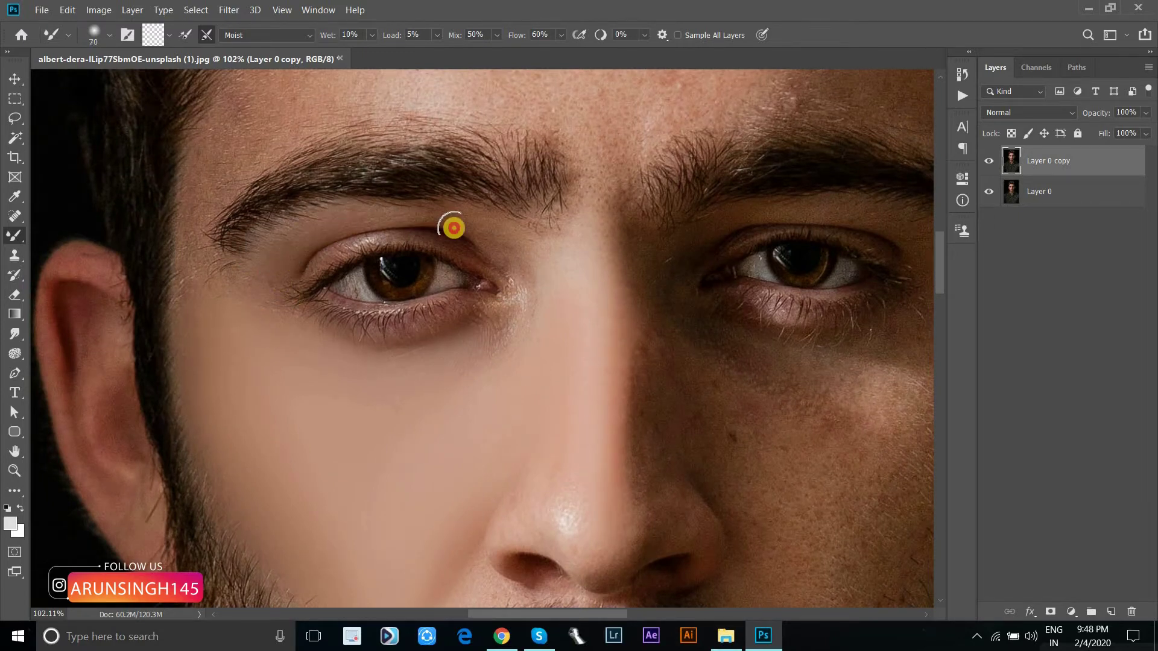
mouse_move(211, 312)
left_mouse_down()
mouse_move(187, 331)
mouse_move(199, 168)
mouse_move(199, 202)
mouse_move(243, 126)
left_mouse_up()
key("]")
key("]")
key("]")
key("]")
Smooth the left forehead skin, enlarging the mixer brush from 175 to 250.
left_click_drag(130, 345, 28, 543)
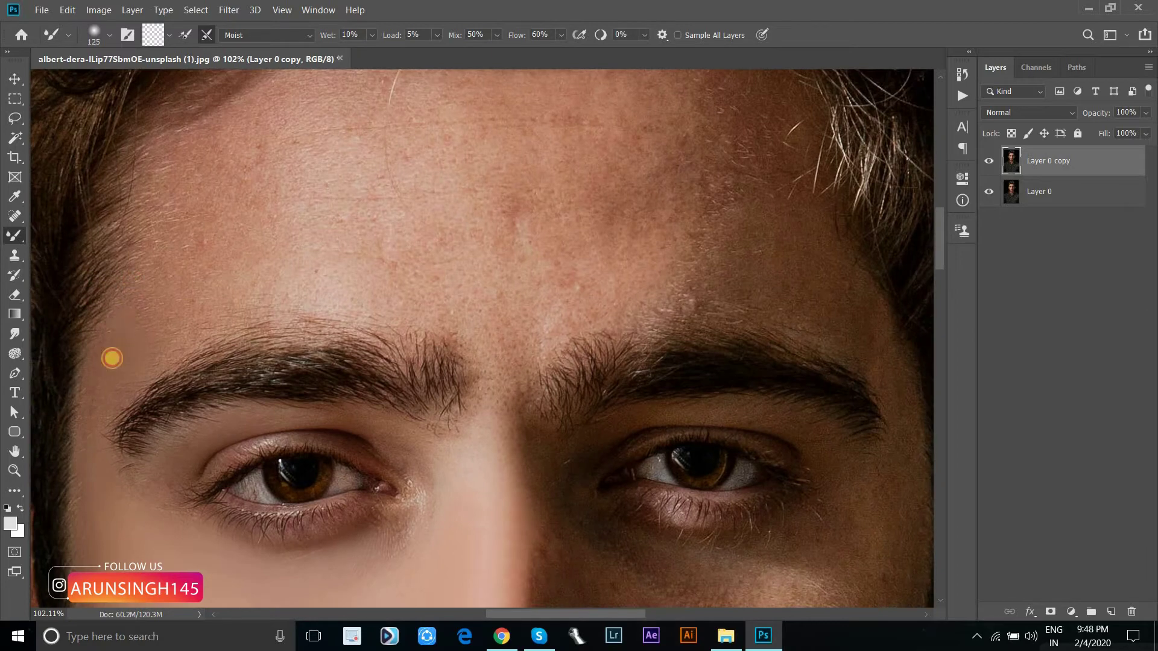
left_click(212, 241)
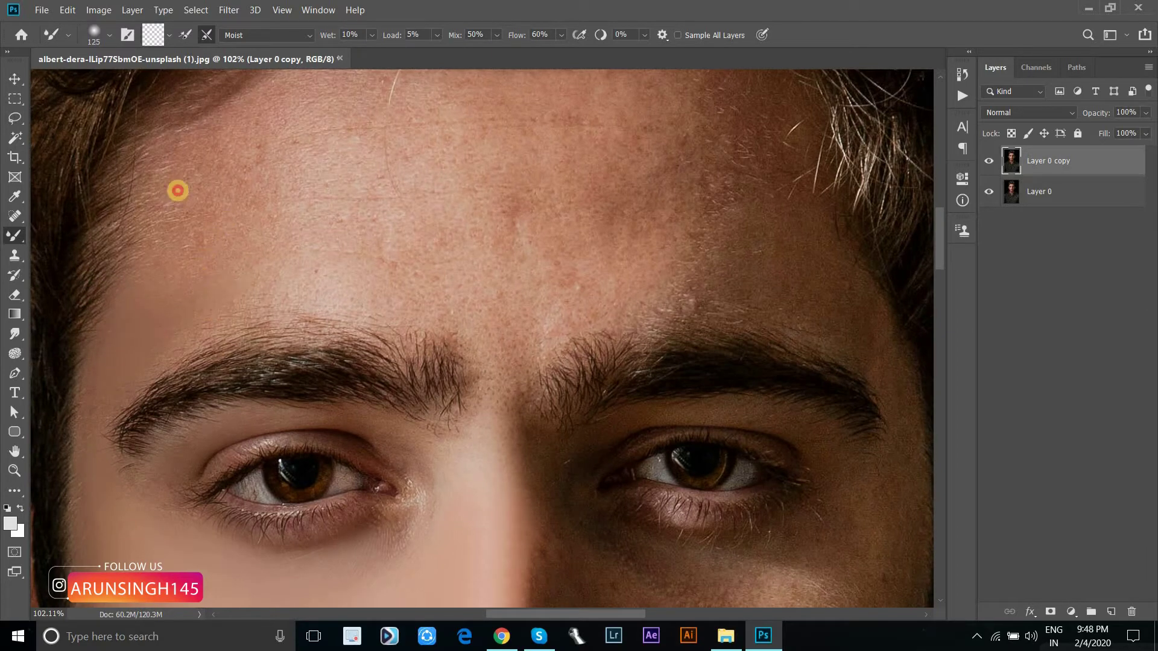
left_click_drag(186, 251, 125, 319)
key("]")
key("]")
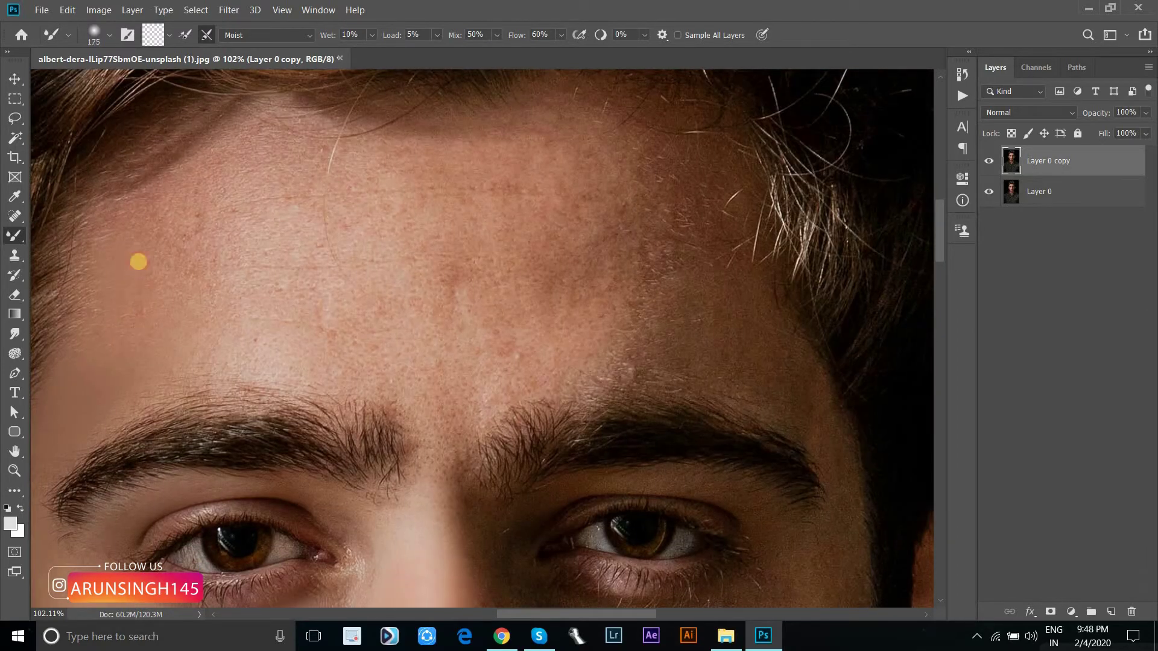
left_click_drag(155, 196, 131, 352)
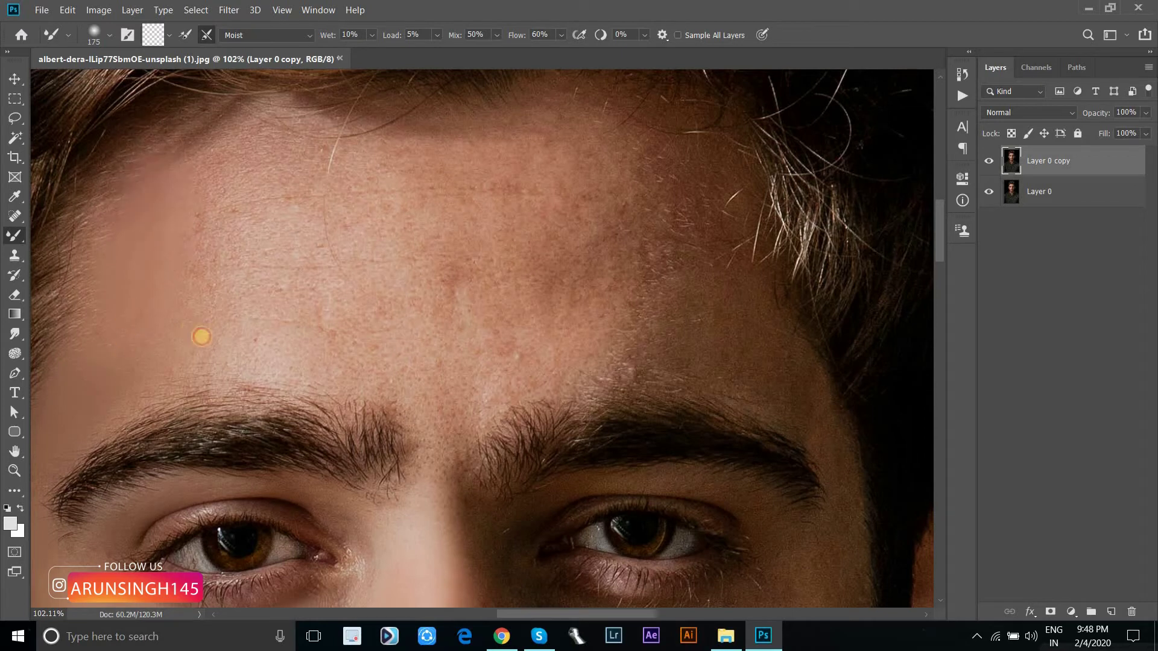
mouse_move(202, 337)
left_mouse_down()
mouse_move(240, 194)
mouse_move(254, 212)
left_mouse_up()
key("]")
key("]")
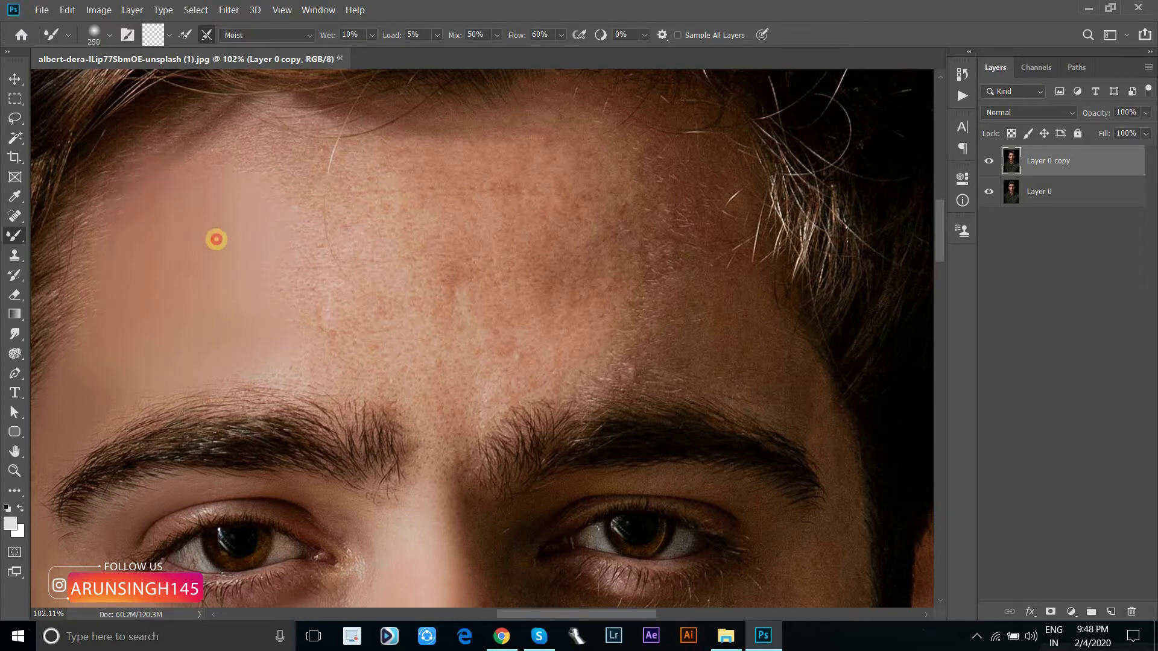
mouse_move(249, 165)
left_mouse_down()
mouse_move(201, 165)
mouse_move(297, 305)
left_mouse_up()
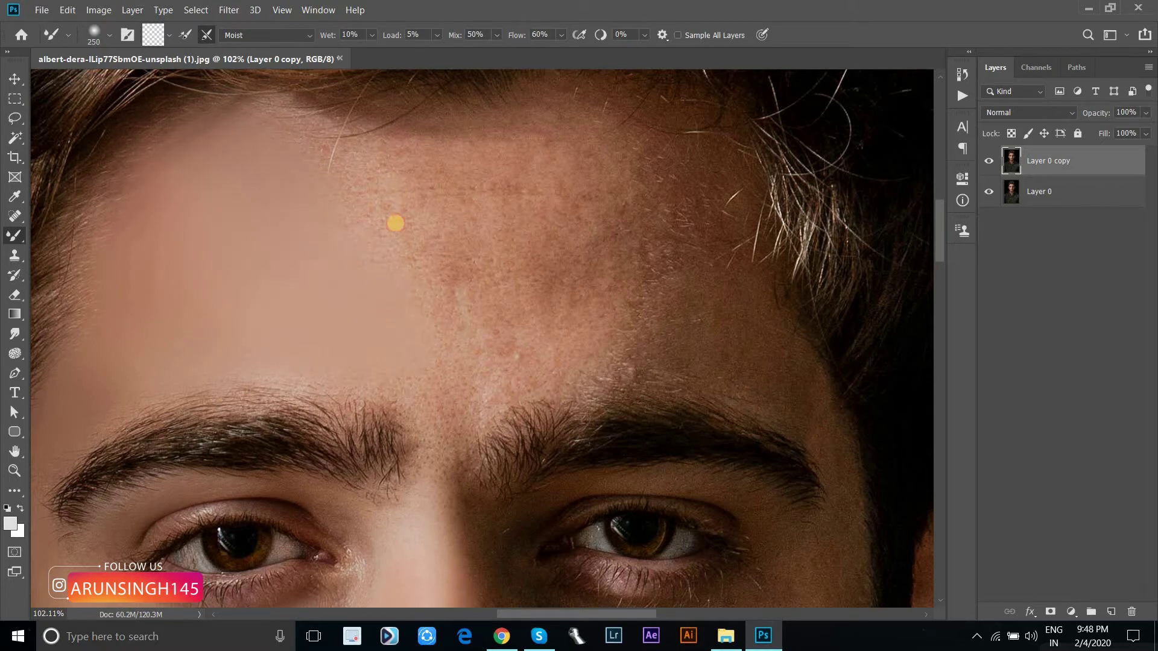
Smooth the upper and upper-right forehead, finishing with a 200 brush.
mouse_move(395, 223)
left_mouse_down()
mouse_move(398, 186)
mouse_move(494, 132)
mouse_move(453, 202)
mouse_move(475, 237)
mouse_move(498, 199)
mouse_move(442, 197)
mouse_move(426, 346)
mouse_move(454, 363)
mouse_move(396, 388)
mouse_move(429, 377)
mouse_move(539, 294)
mouse_move(564, 229)
mouse_move(473, 323)
mouse_move(610, 158)
mouse_move(523, 183)
mouse_move(628, 160)
mouse_move(610, 229)
mouse_move(545, 203)
left_mouse_up()
key("bracketleft")
key("bracketleft")
key("bracketright")
key("bracketright")
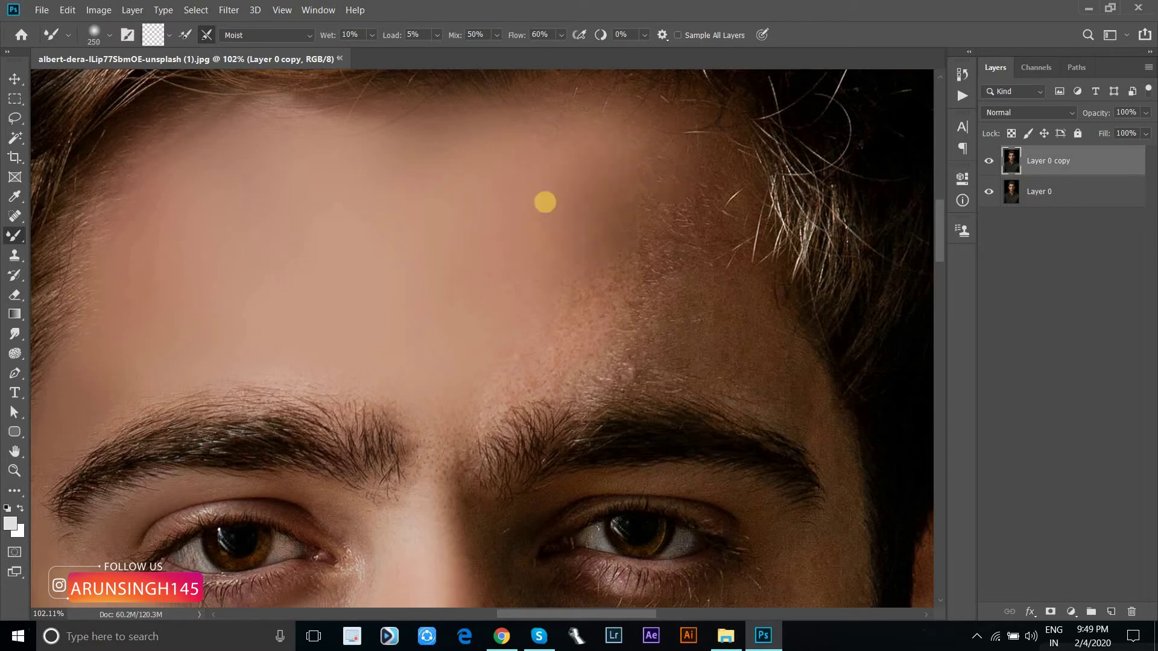
mouse_move(535, 306)
left_mouse_down()
mouse_move(597, 329)
mouse_move(566, 327)
mouse_move(504, 362)
mouse_move(515, 370)
mouse_move(592, 302)
mouse_move(661, 211)
mouse_move(668, 129)
left_mouse_up()
key("bracketleft")
key("bracketleft")
key("bracketright")
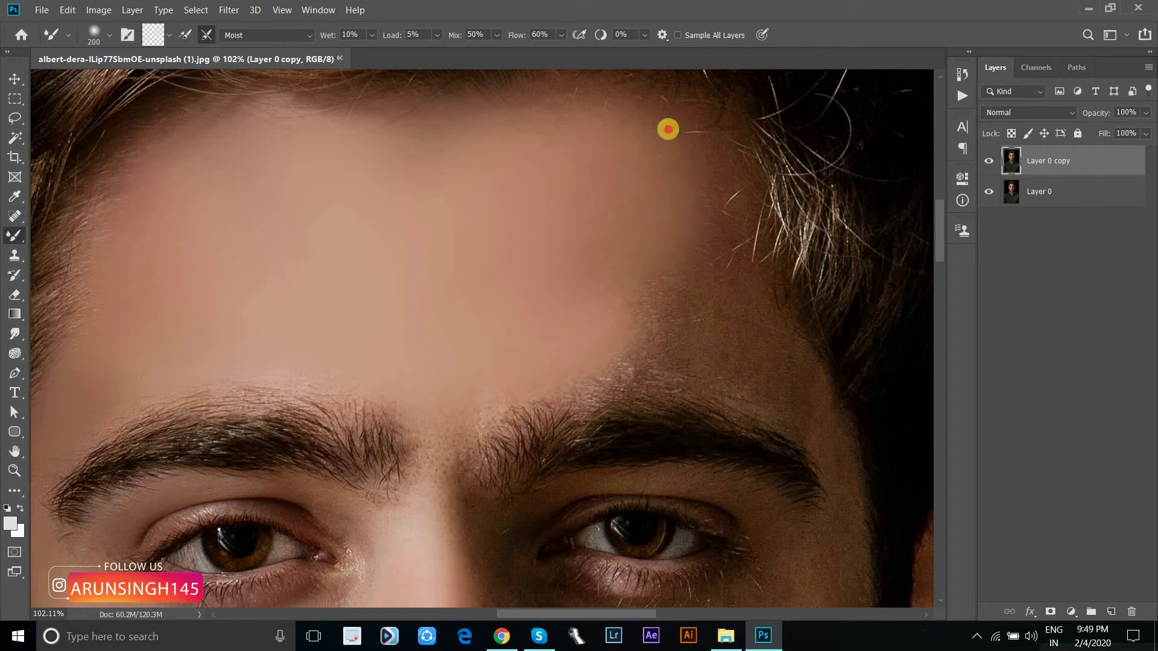
Check brush hardness, shrink the brush to 150, and blend the right forehead near the hairline and brow.
scroll(563, 201, "down", 5)
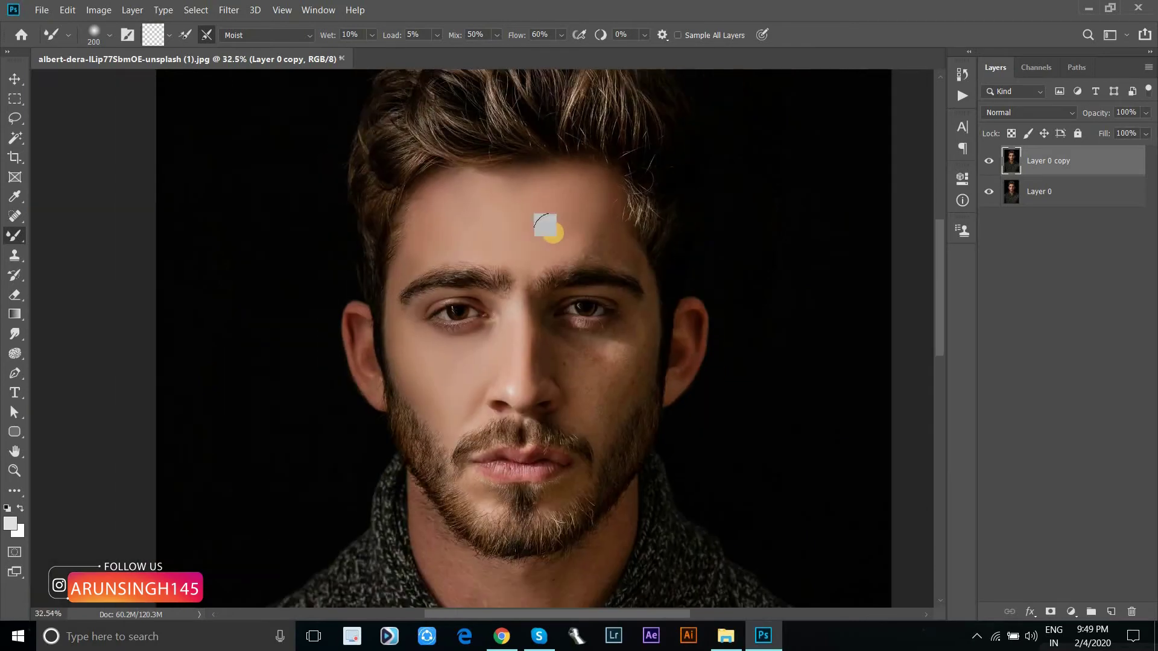
scroll(549, 228, "up", 3)
scroll(602, 237, "up", 1)
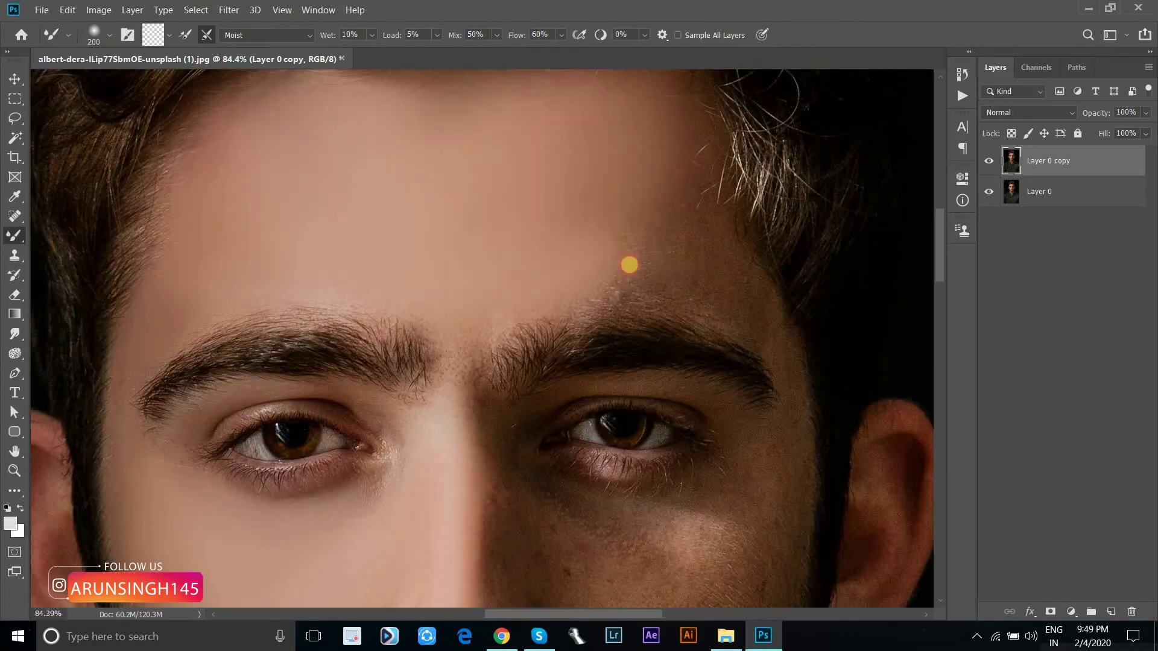
right_click(595, 175)
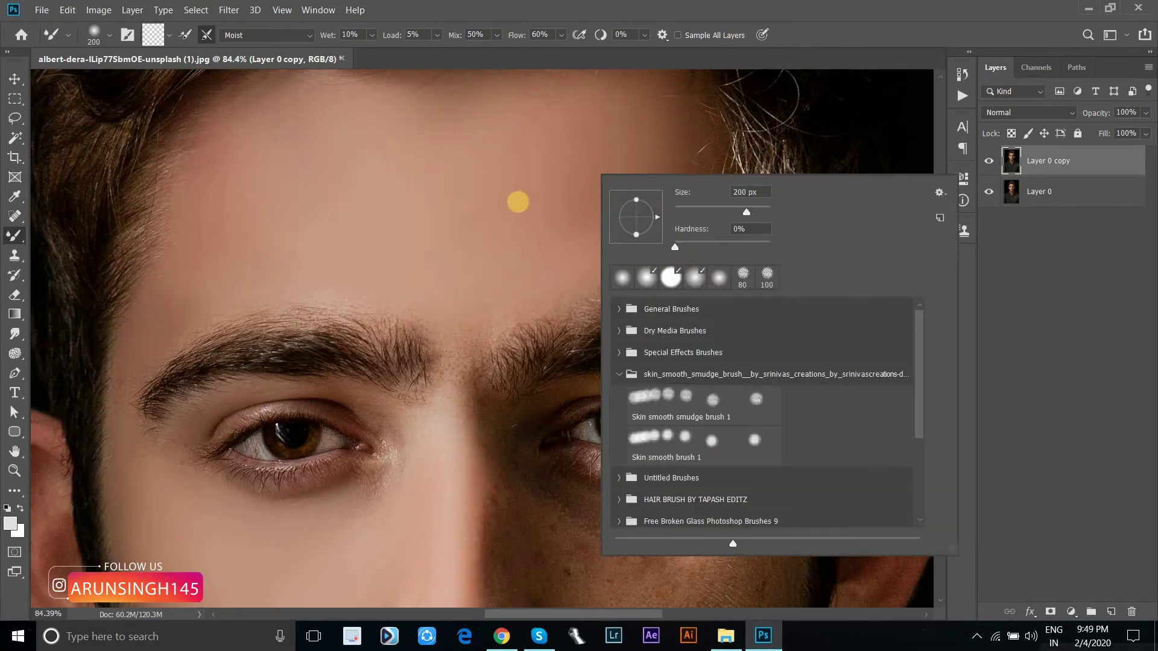
key("Escape")
right_click(508, 199)
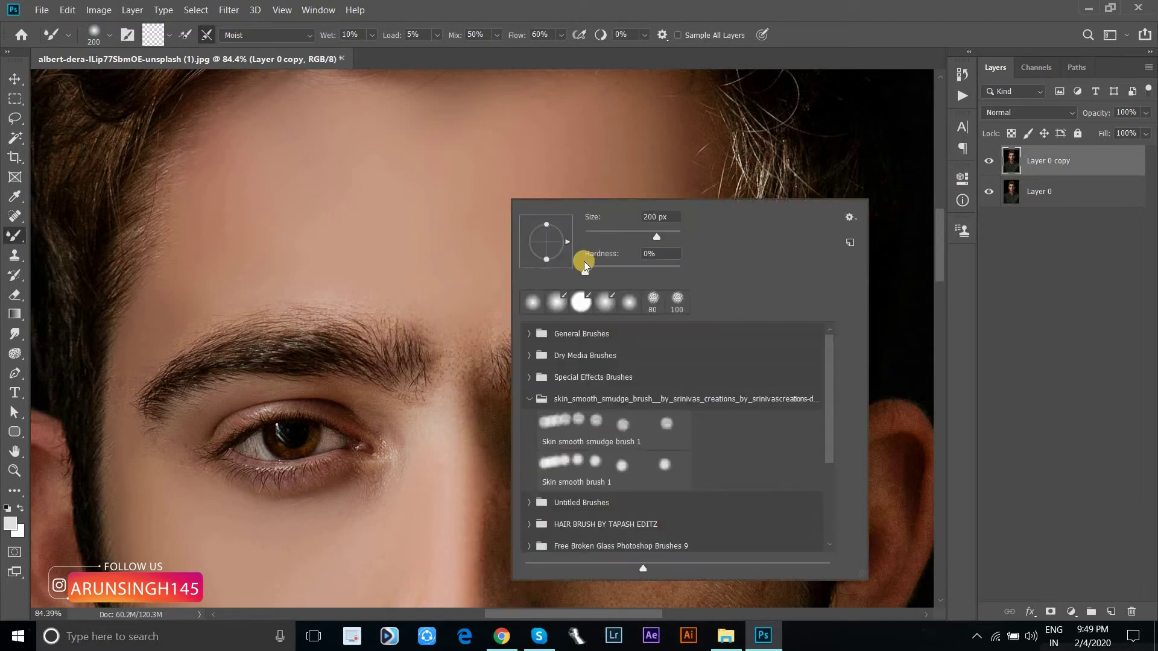
key("Escape")
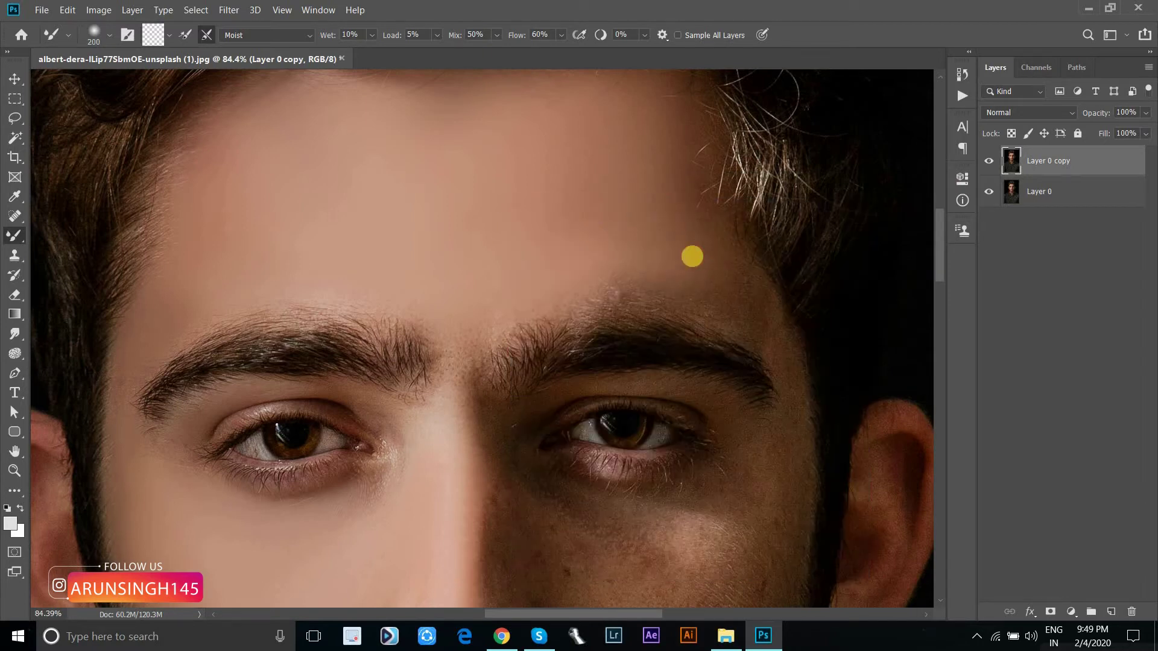
key("bracketleft")
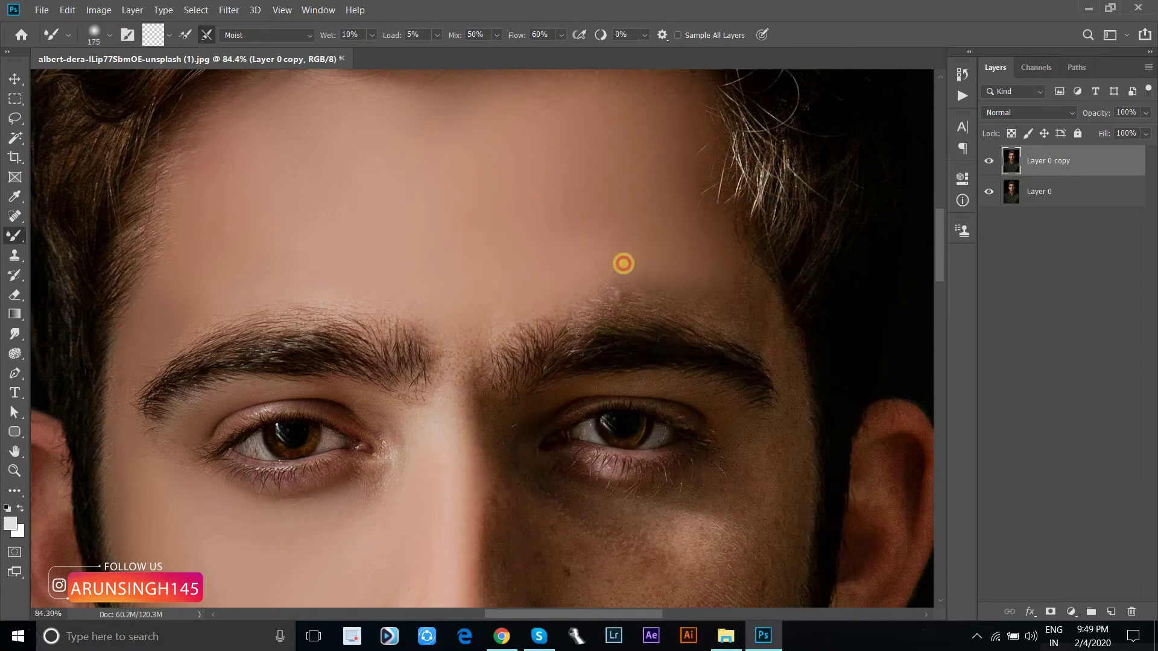
key("bracketleft")
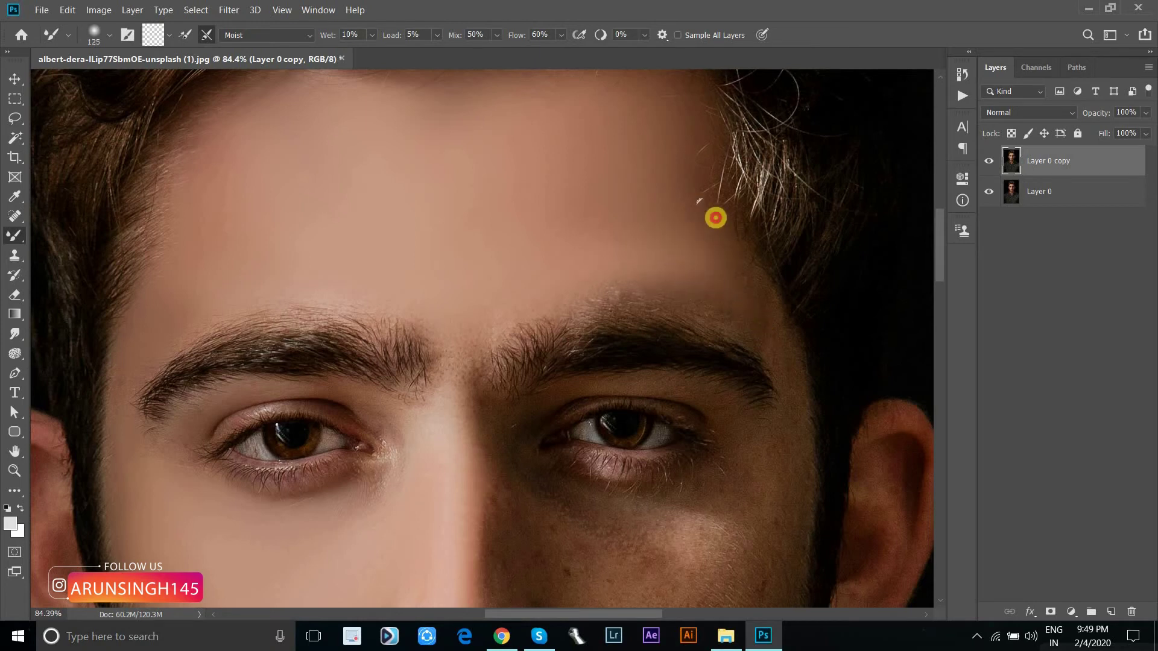
left_click_drag(699, 201, 636, 212)
left_click_drag(625, 278, 747, 317)
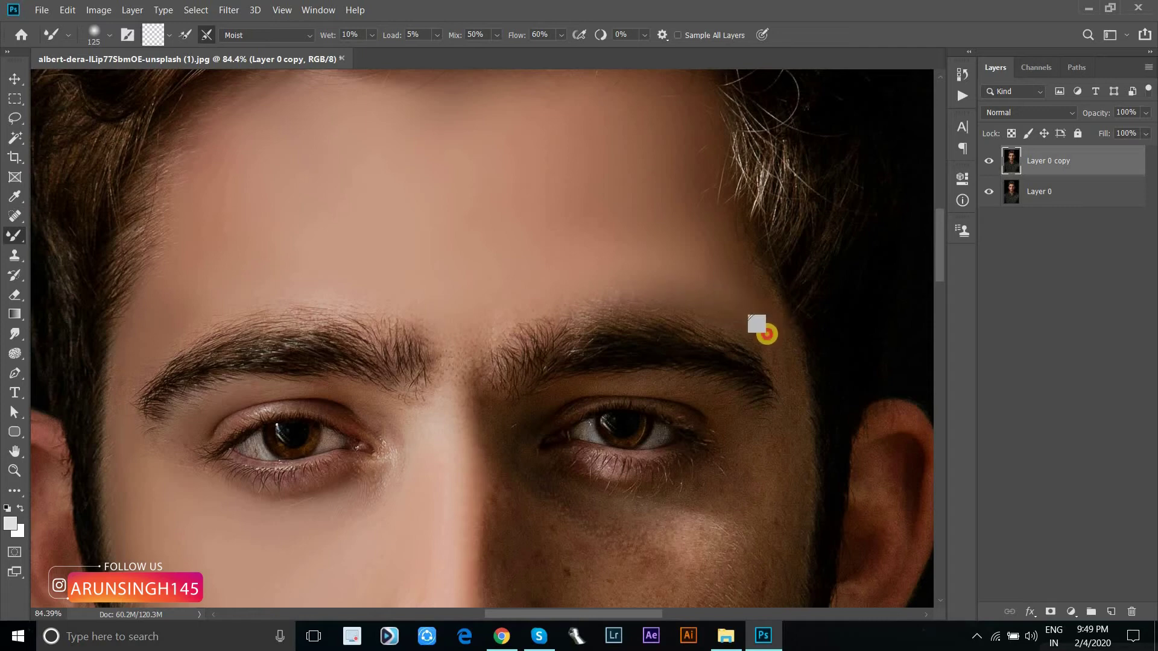
Zoom in and smooth the nose bridge, nose side and nose tip with a 150 brush.
scroll(559, 267, "down", 5)
scroll(607, 331, "down", 2)
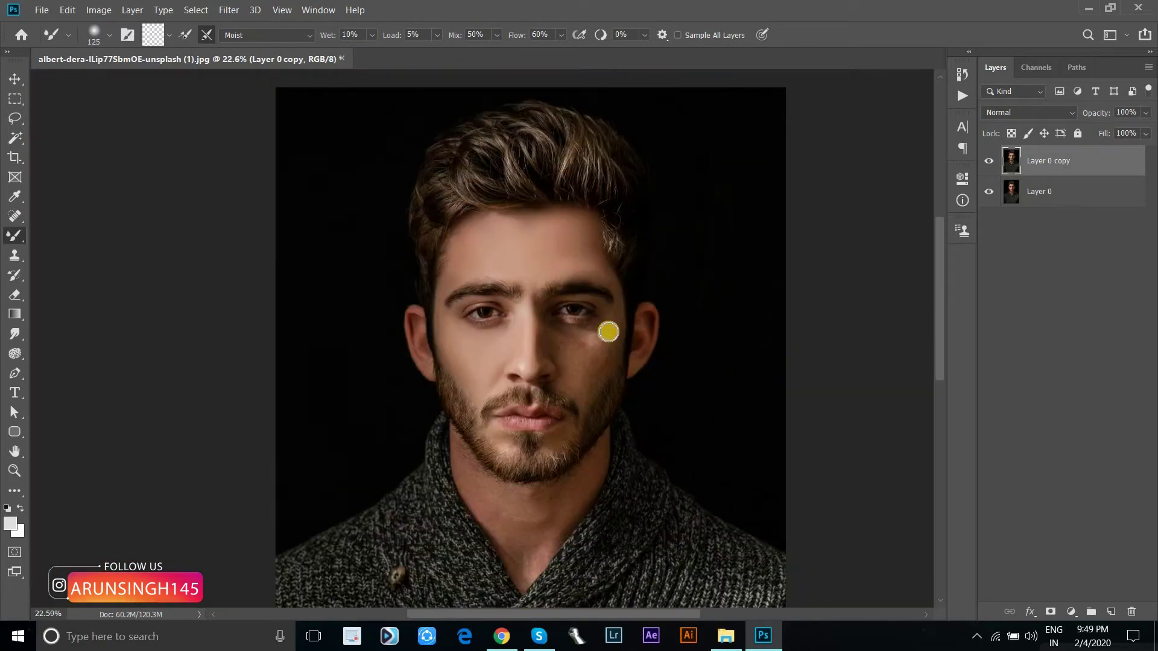
scroll(607, 331, "up", 2)
scroll(383, 313, "up", 3)
scroll(353, 188, "up", 2)
key("bracketright")
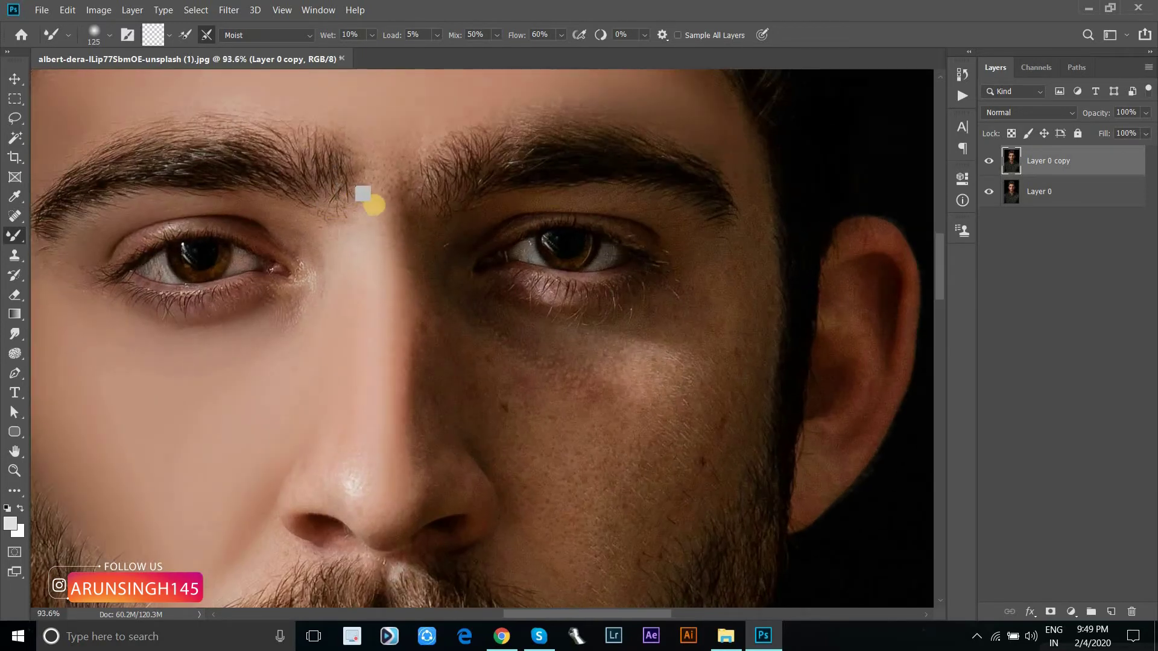
mouse_move(382, 252)
left_mouse_down()
mouse_move(407, 320)
mouse_move(379, 510)
left_mouse_up()
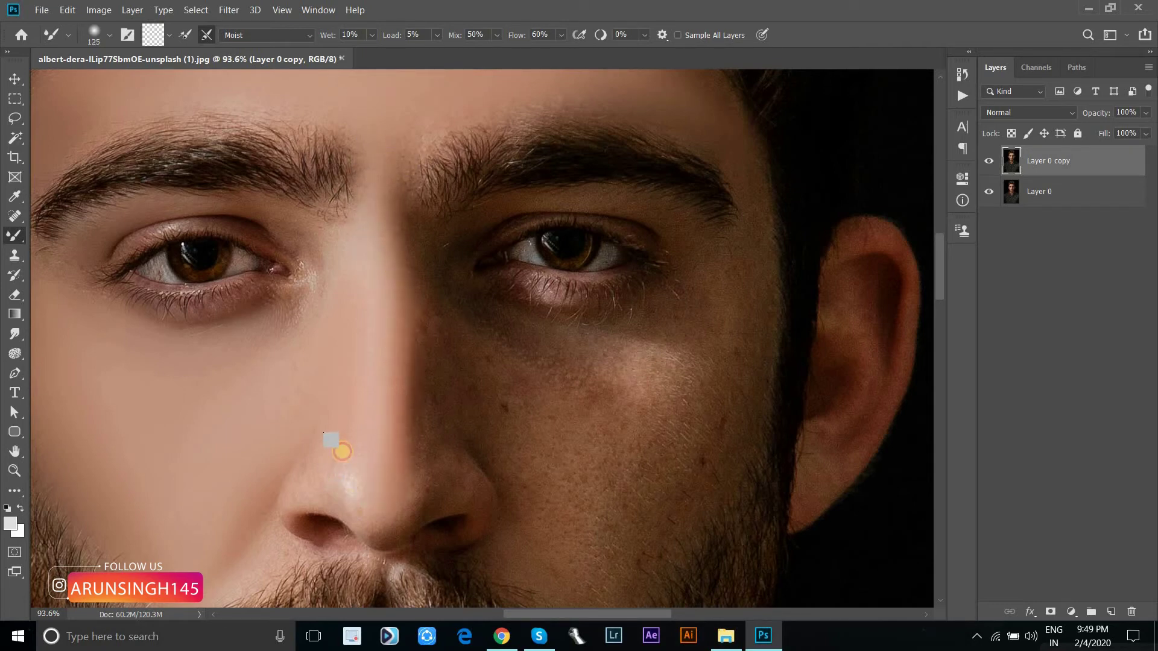
left_click_drag(342, 452, 328, 455)
mouse_move(296, 508)
left_mouse_down()
mouse_move(354, 483)
mouse_move(382, 535)
mouse_move(437, 488)
mouse_move(471, 498)
mouse_move(478, 514)
mouse_move(416, 455)
mouse_move(421, 400)
mouse_move(421, 439)
mouse_move(434, 406)
mouse_move(422, 432)
left_mouse_up()
Smooth the cheek below the eye and the right cheek toward the ear with a 175 brush.
key("bracketright")
key("bracketright")
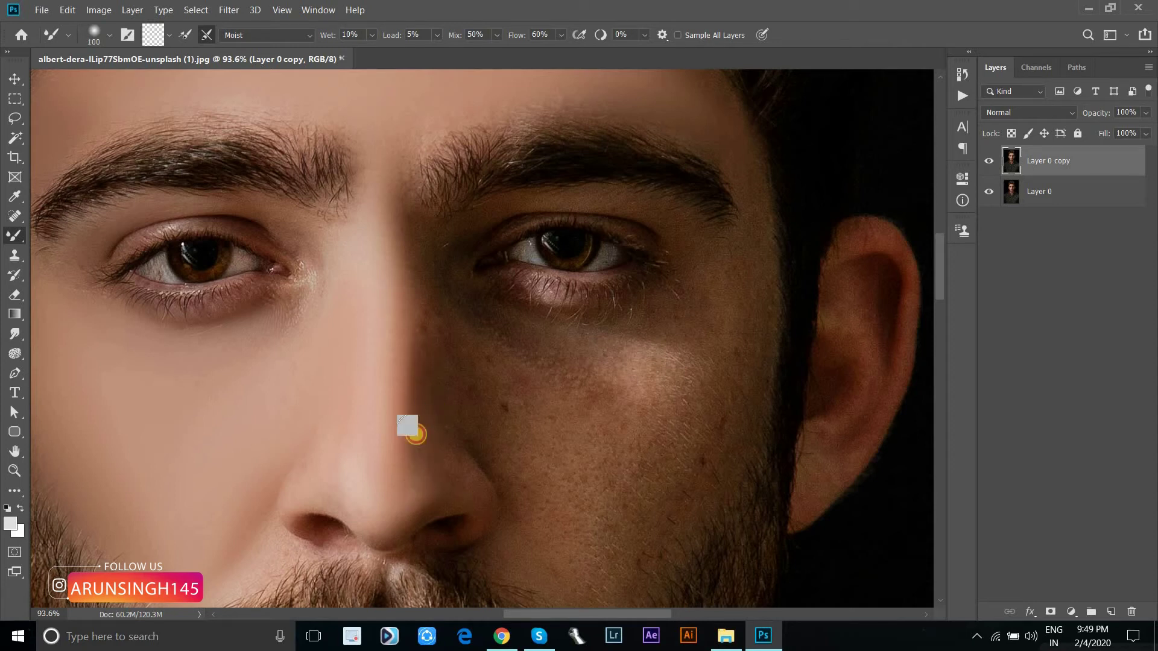
mouse_move(426, 297)
left_mouse_down()
mouse_move(473, 362)
mouse_move(488, 355)
mouse_move(479, 329)
mouse_move(533, 357)
mouse_move(646, 341)
mouse_move(662, 384)
left_mouse_up()
key("bracketright")
key("bracketright")
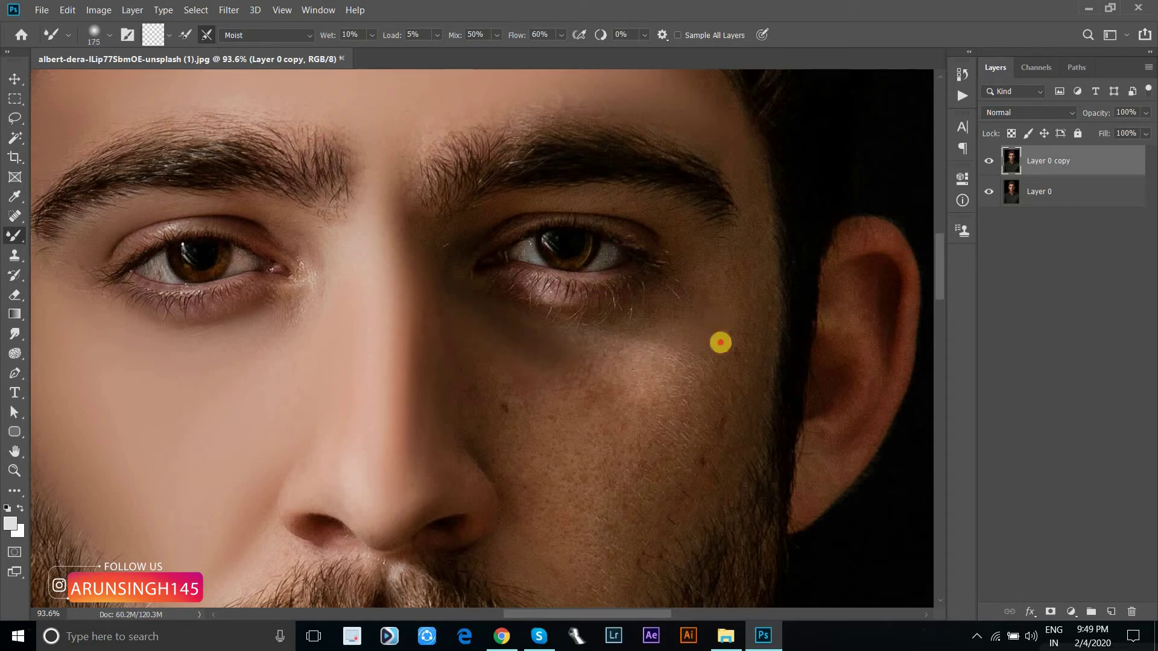
key("bracketleft")
key("bracketleft")
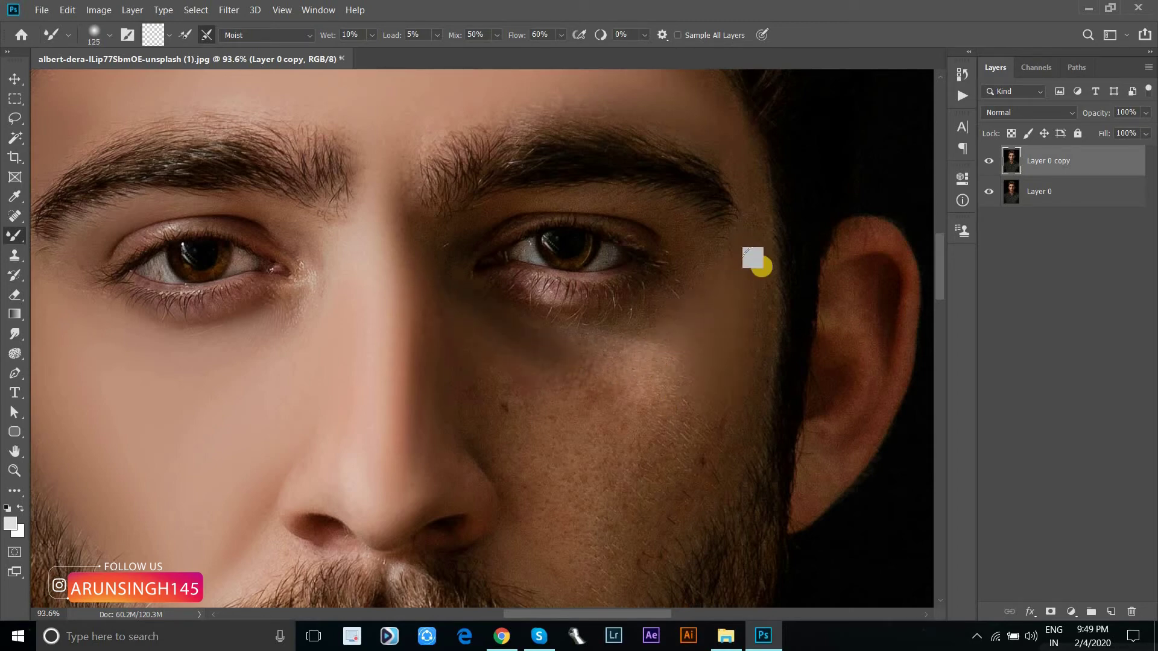
key("bracketleft")
key("bracketleft")
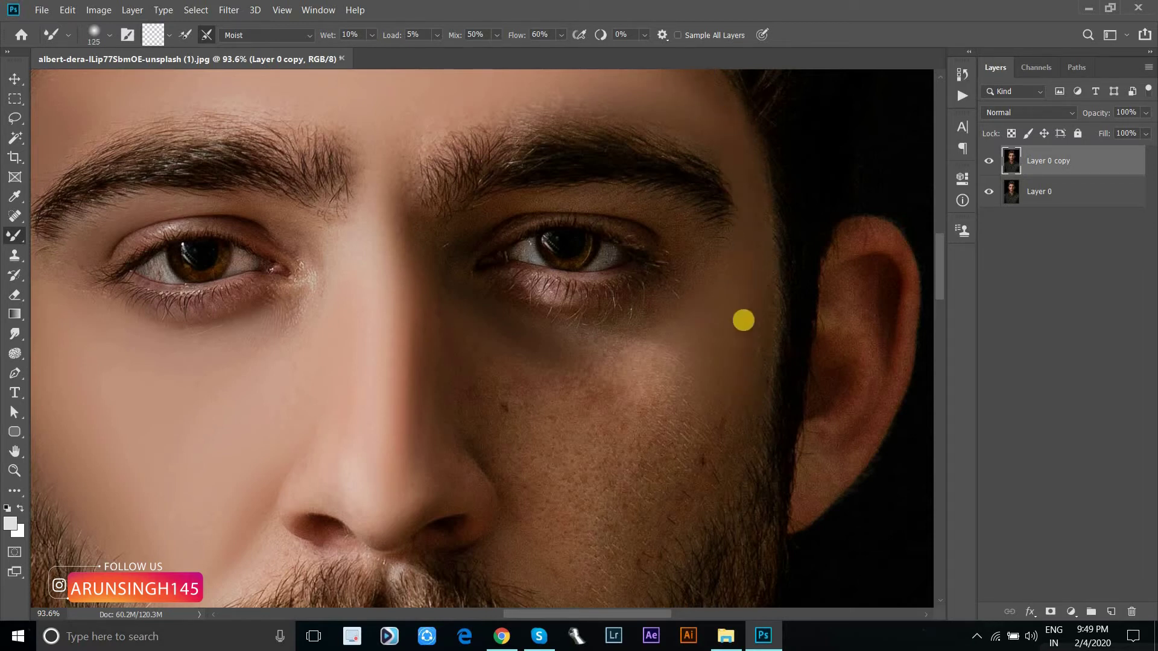
key("bracketright")
key("bracketright")
key("bracketright")
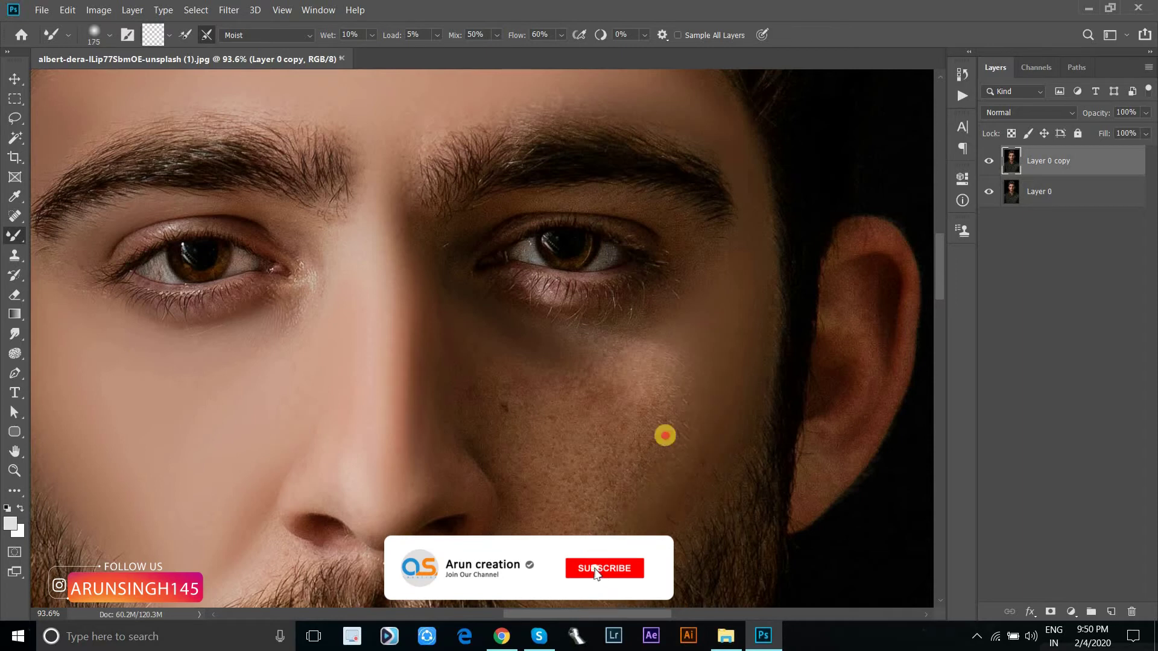
key("bracketright")
key("bracketright")
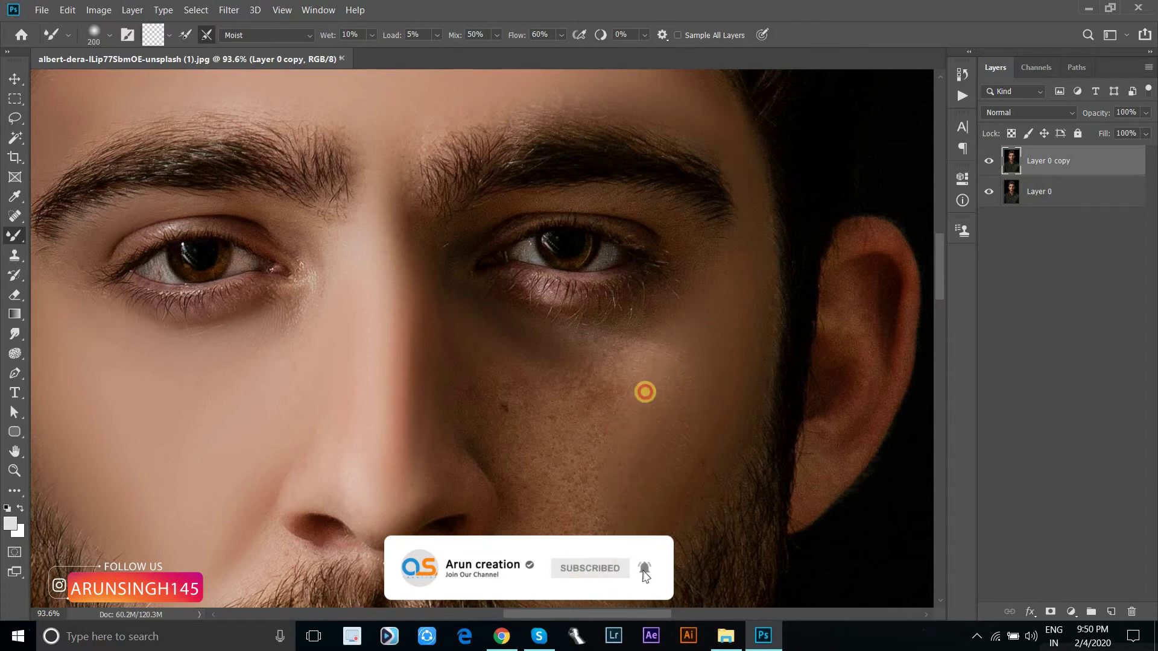
key("bracketleft")
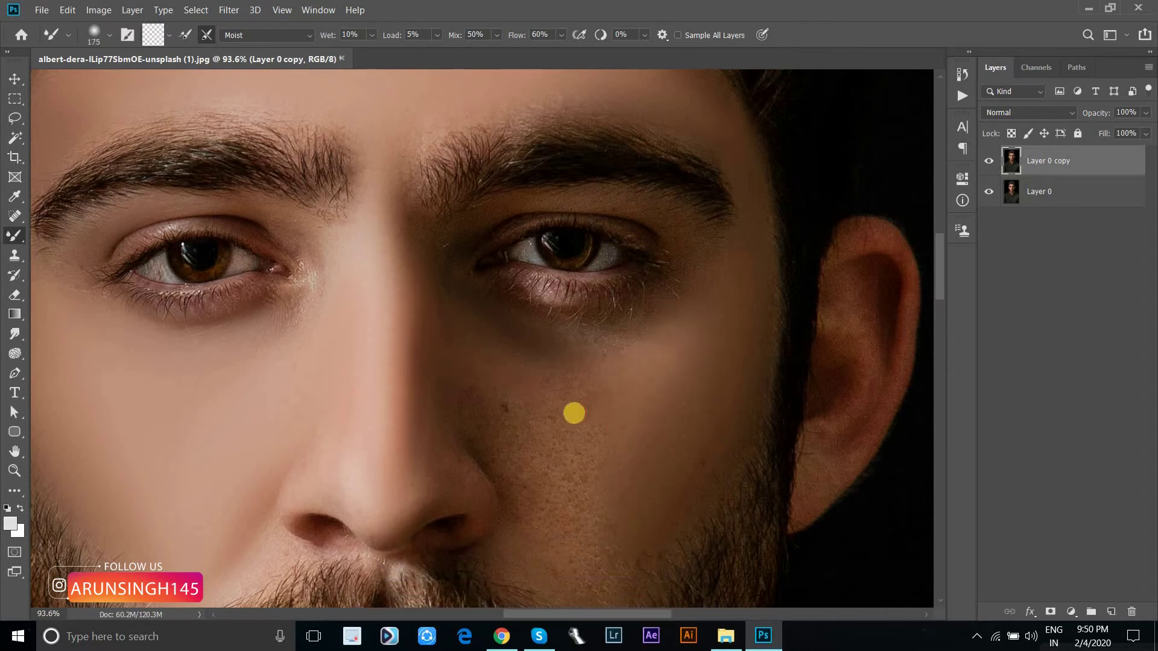
left_click_drag(514, 401, 498, 393)
left_click_drag(545, 464, 598, 470)
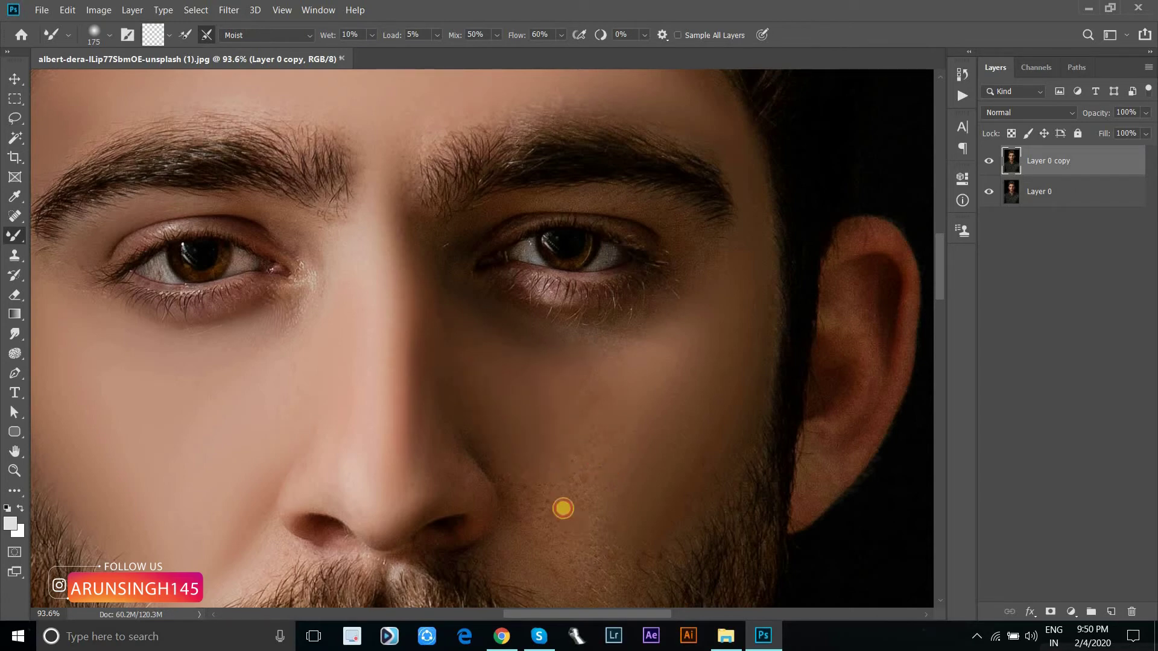
Blend the right cheek skin down to the beard edge, resizing the brush between 125 and 250.
left_click_drag(548, 510, 537, 361)
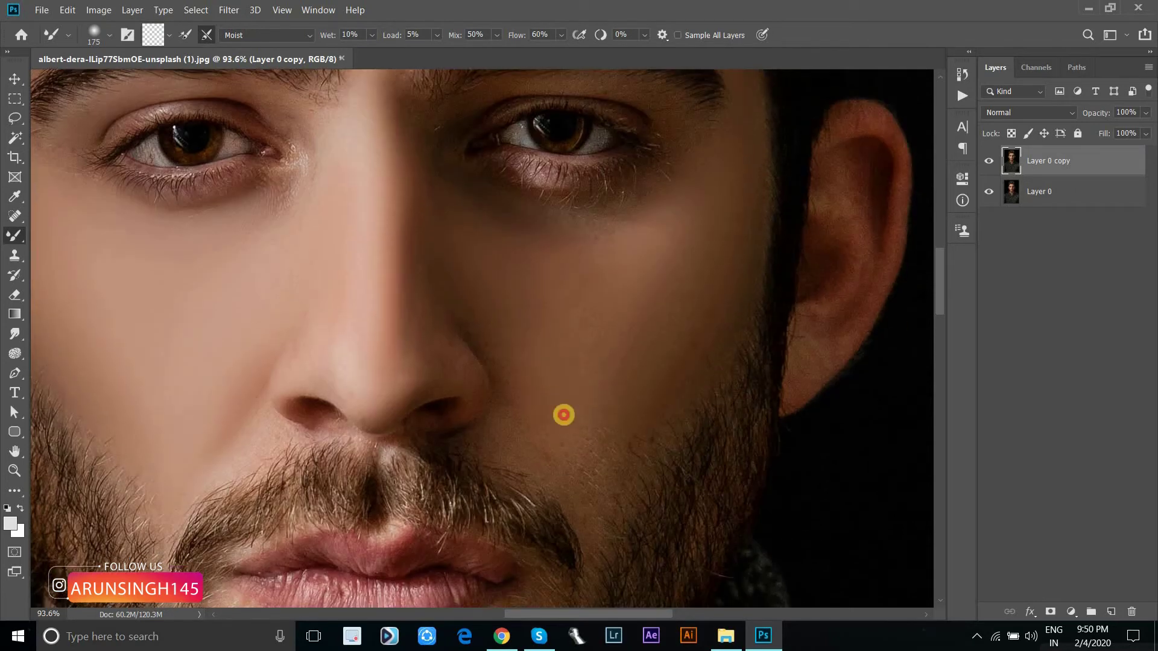
mouse_move(563, 415)
left_mouse_down()
mouse_move(589, 317)
mouse_move(601, 479)
left_mouse_up()
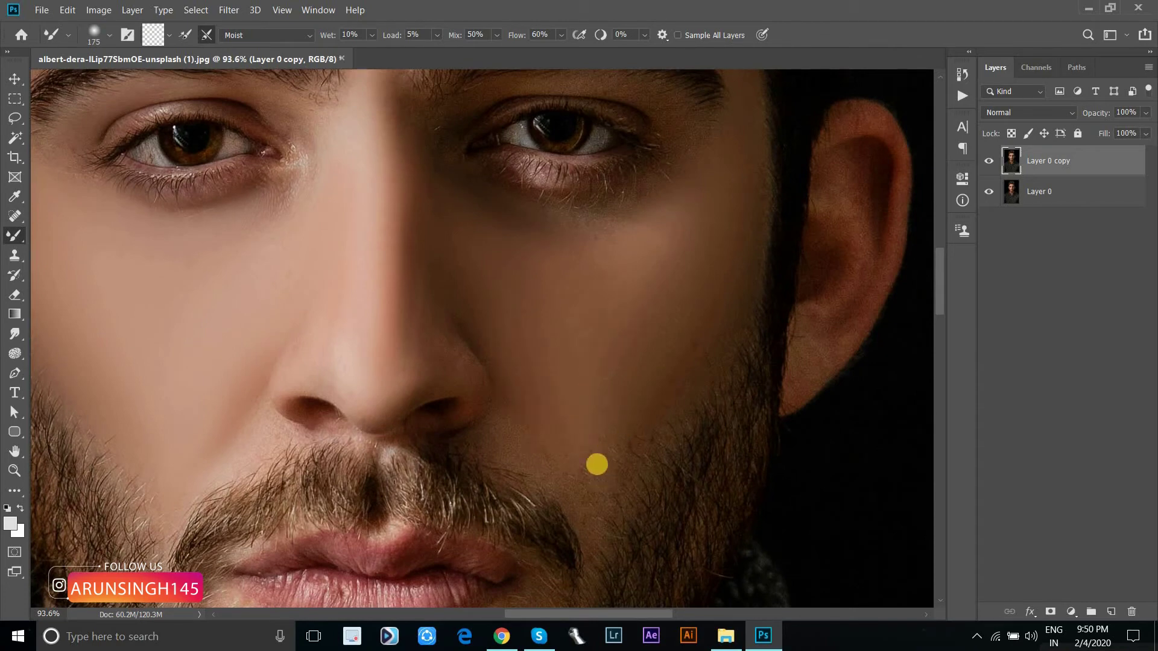
key("bracketleft")
key("bracketleft")
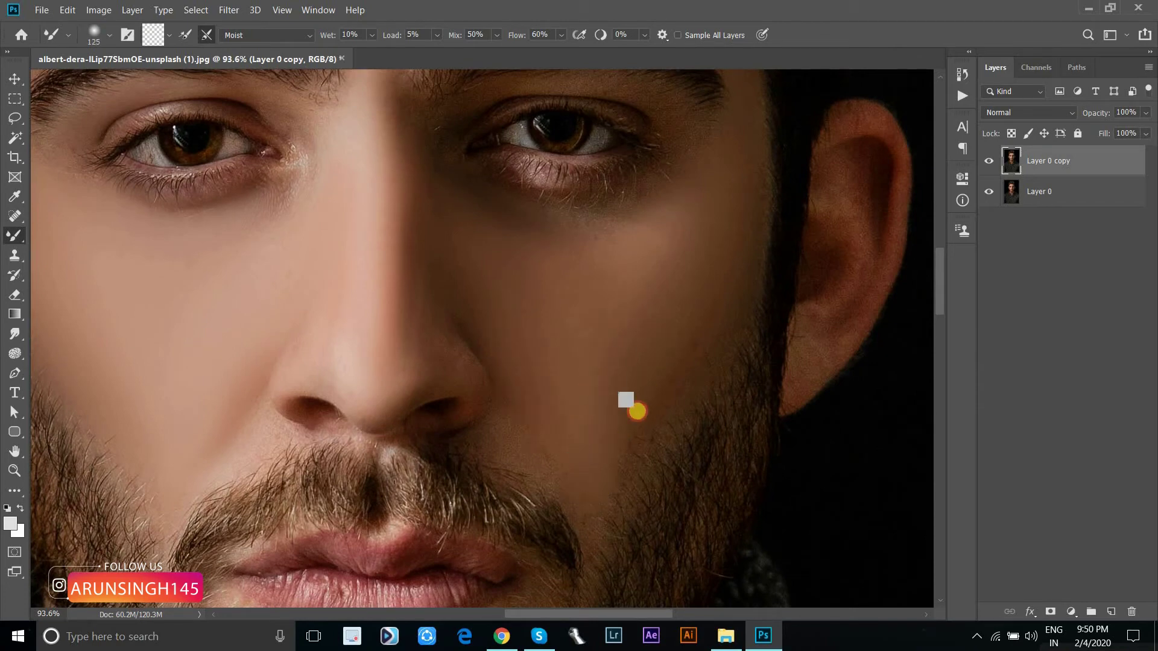
key("bracketright")
key("bracketright")
key("bracketright")
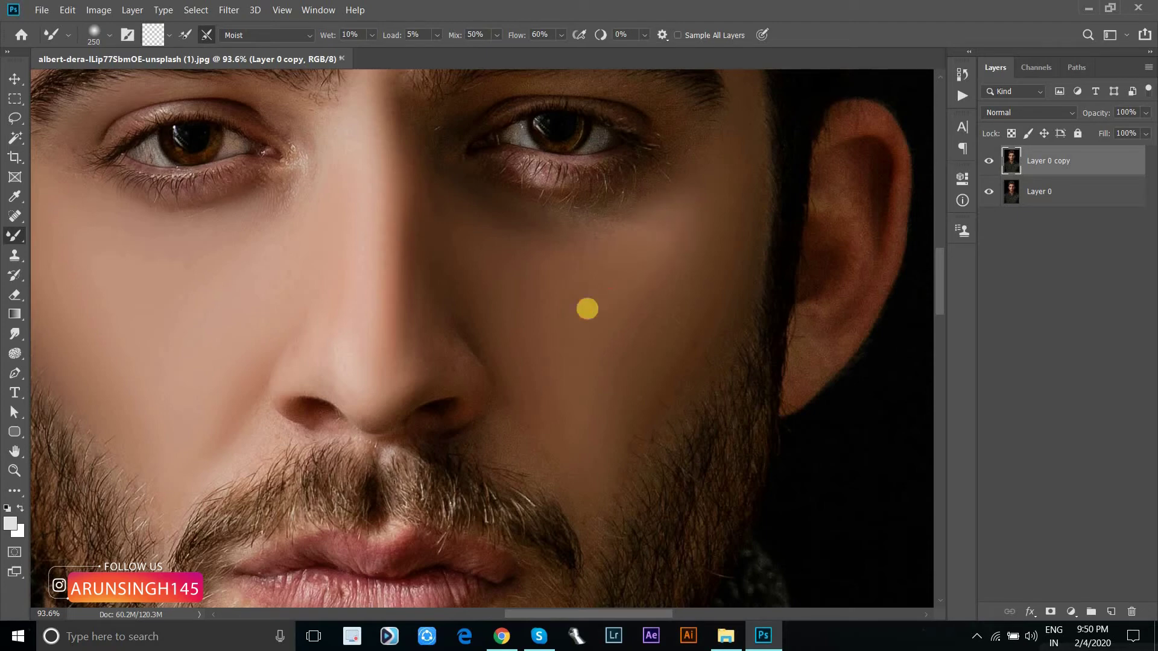
left_click_drag(605, 301, 629, 339)
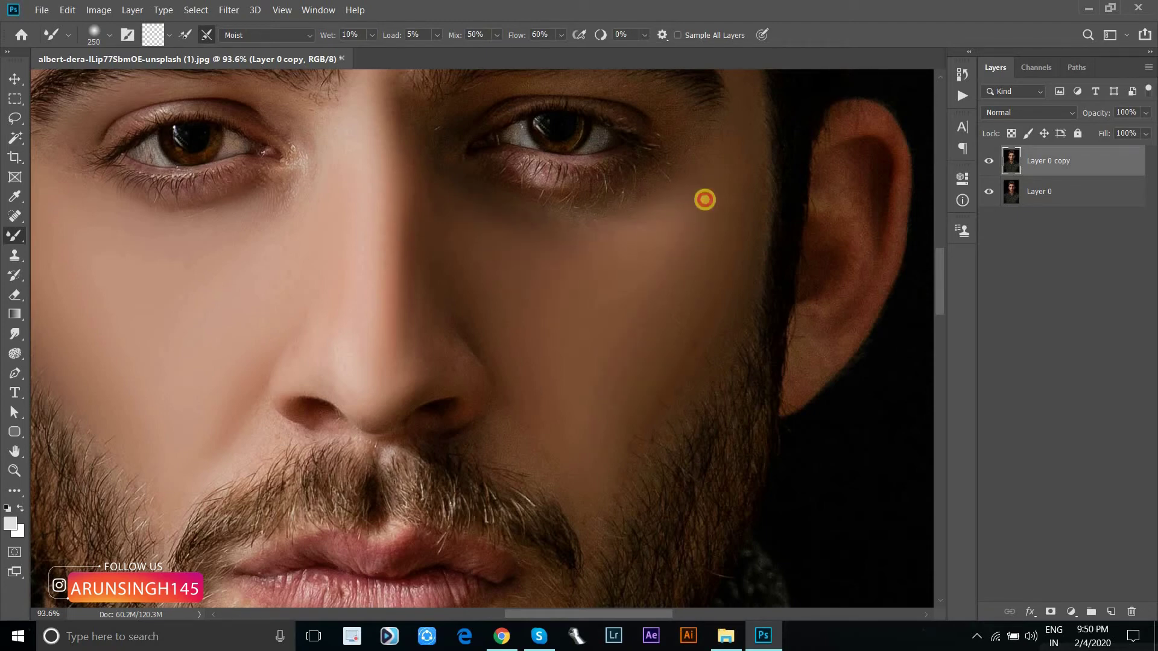
key("bracketleft")
key("bracketleft")
key("bracketleft")
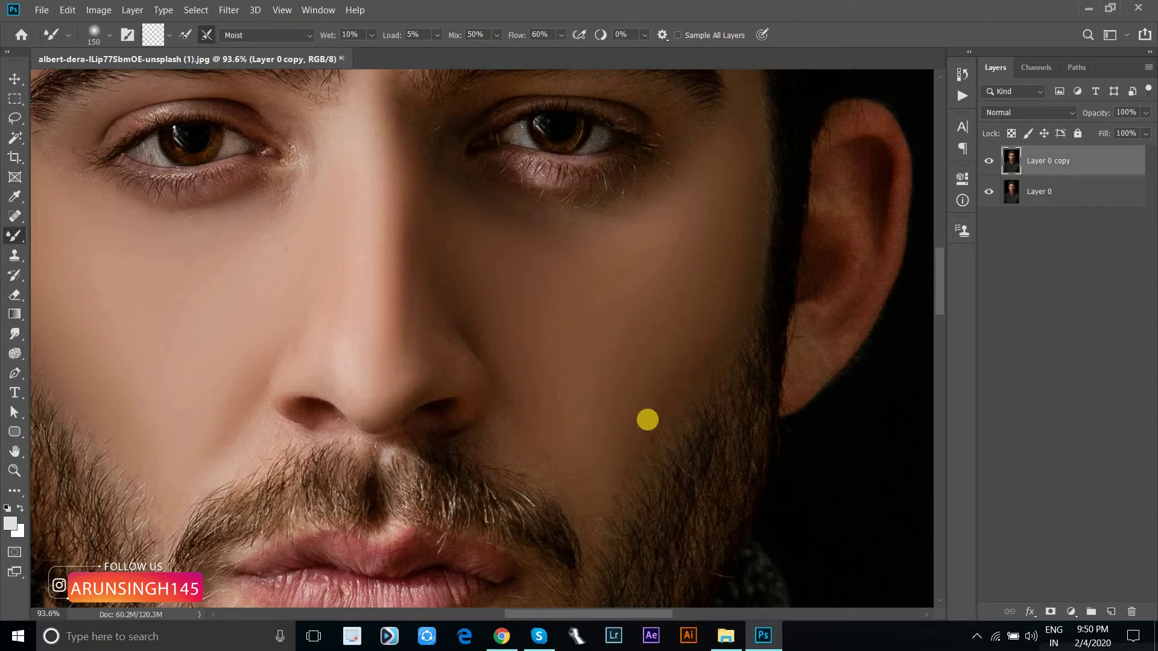
key("bracketleft")
key("bracketleft")
key("bracketright")
key("bracketright")
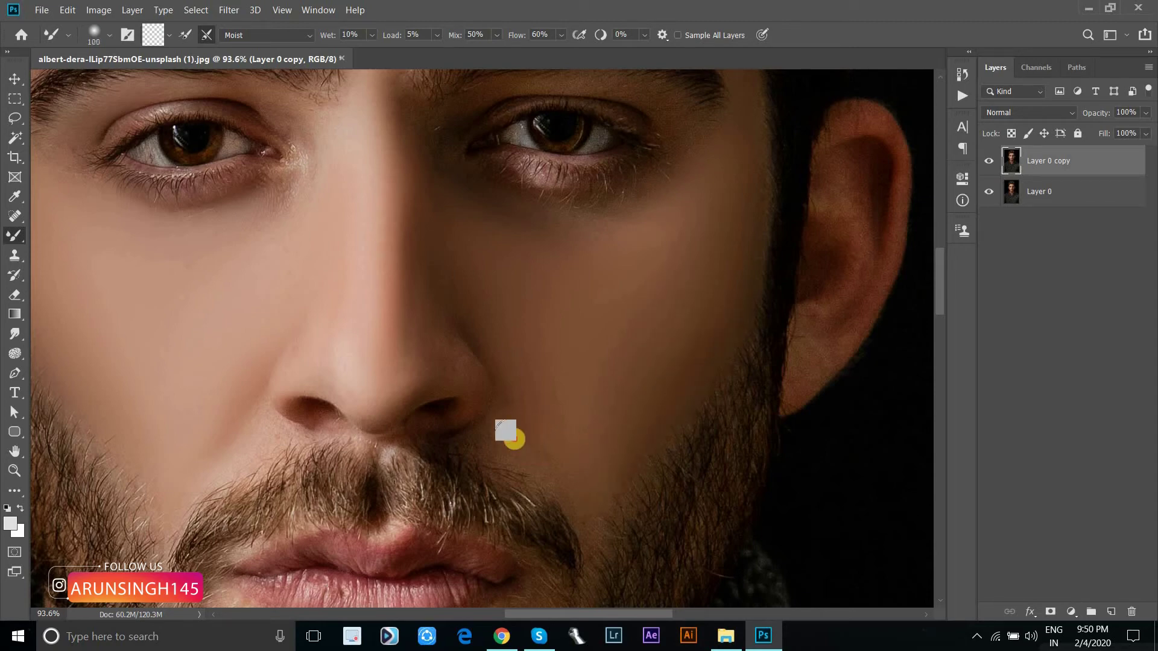
key("bracketleft")
key("bracketleft")
key("bracketleft")
key("bracketright")
key("bracketright")
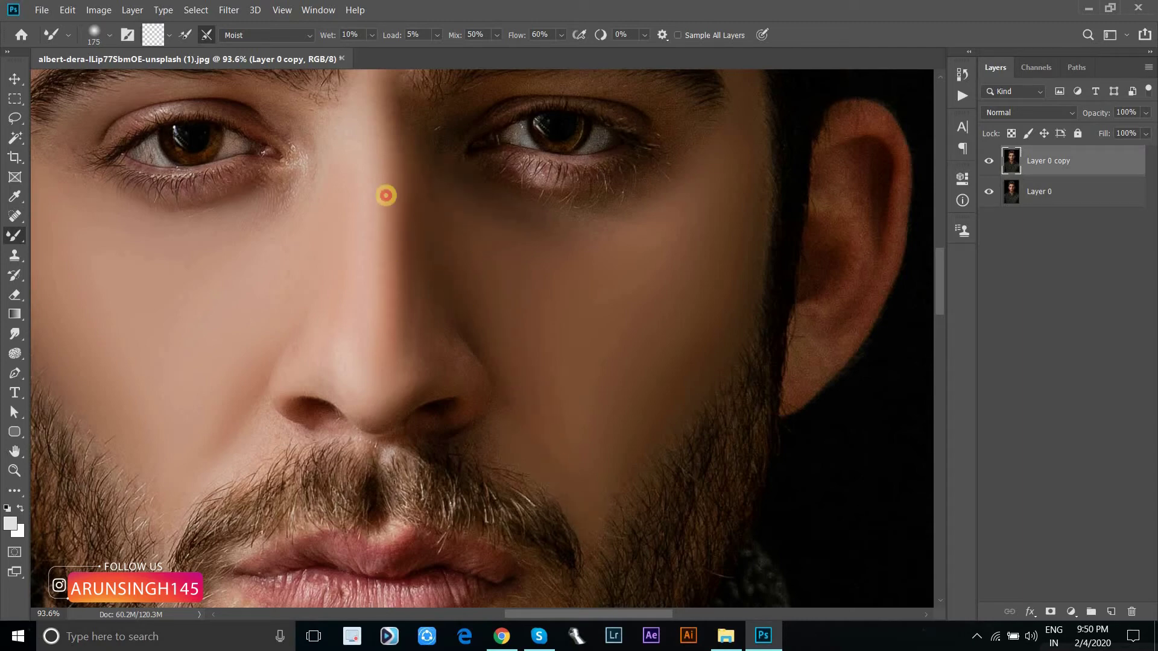
mouse_move(383, 222)
left_mouse_down()
mouse_move(423, 341)
mouse_move(476, 269)
left_mouse_up()
key("bracketleft")
key("bracketleft")
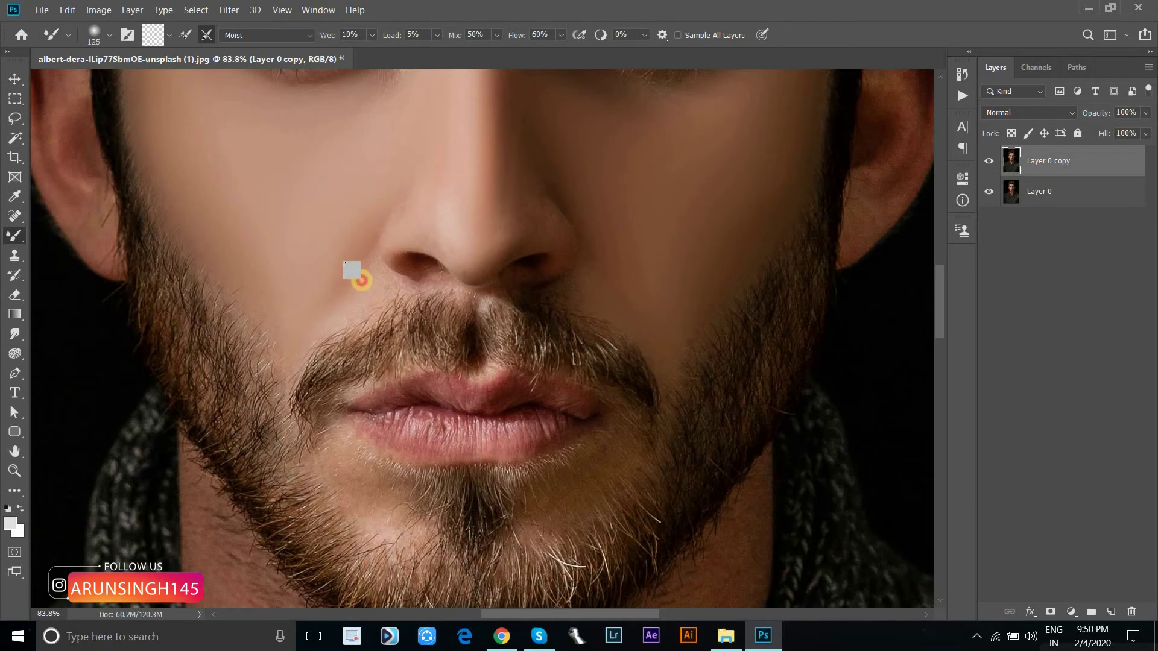
Blend the chin skin, then smooth along the upper lip with the brush shrunk to 45.
key("bracketleft")
key("bracketleft")
mouse_move(374, 519)
left_mouse_down()
mouse_move(595, 457)
mouse_move(423, 442)
mouse_move(535, 438)
mouse_move(388, 429)
mouse_move(556, 448)
left_mouse_up()
key("bracketleft")
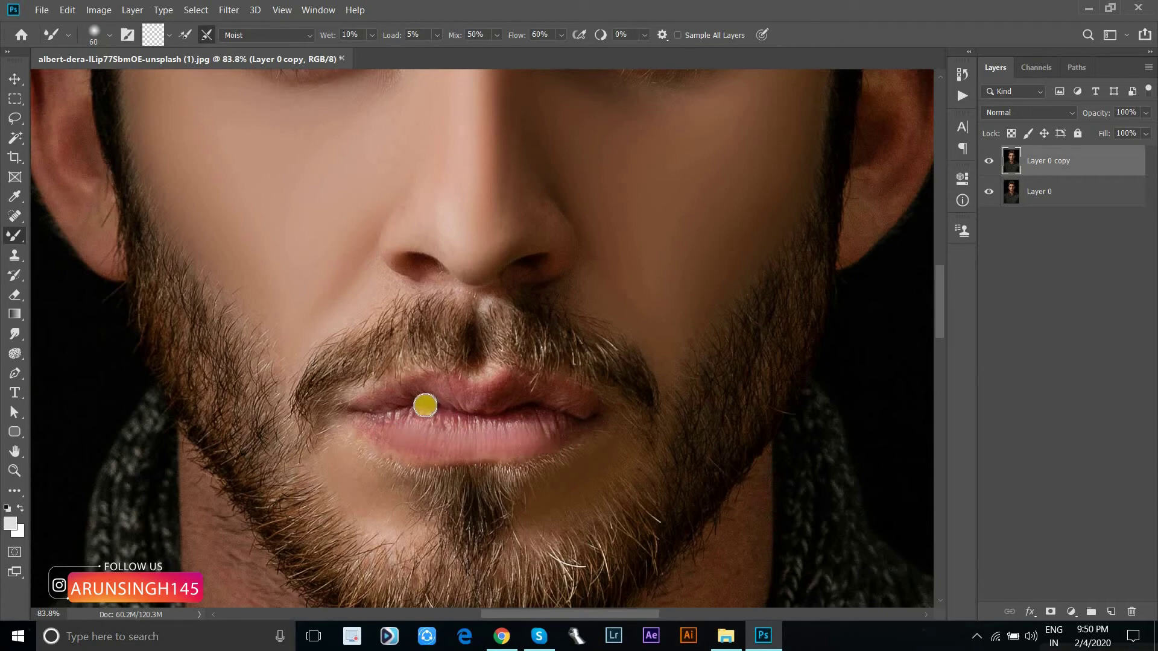
key("bracketleft")
key("bracketleft")
mouse_move(425, 405)
left_mouse_down()
mouse_move(390, 396)
mouse_move(420, 385)
left_mouse_up()
left_click_drag(495, 395, 550, 393)
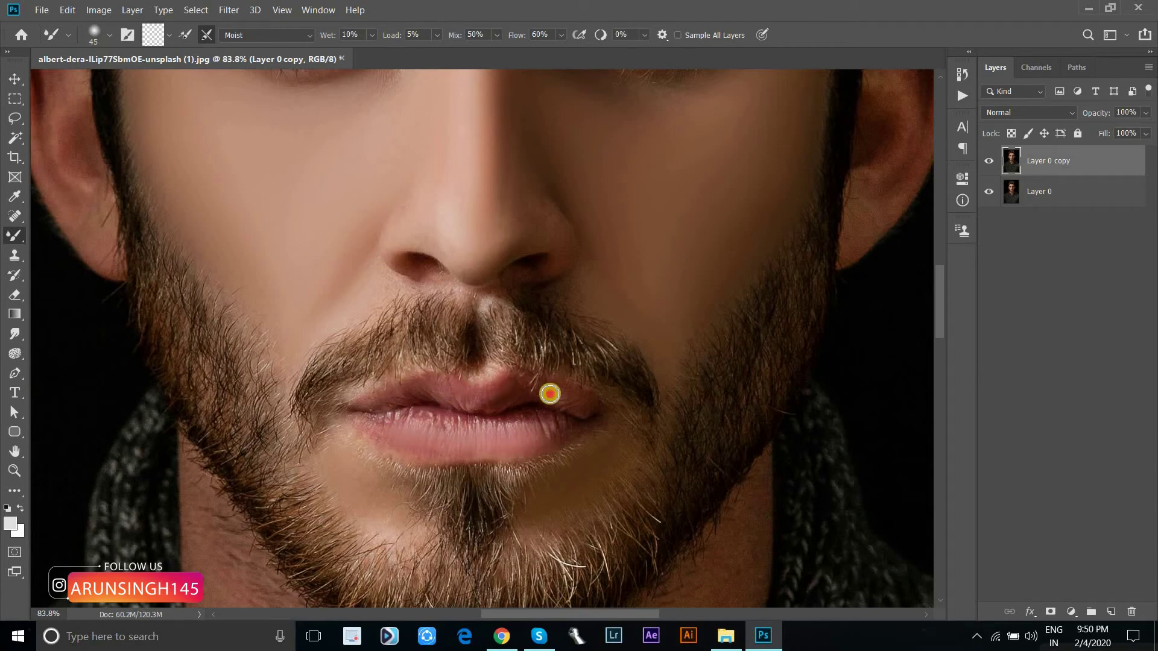
Enlarge the mixer brush and blend the skin along the jawline.
scroll(547, 402, "down", 5)
left_click_drag(501, 460, 600, 344)
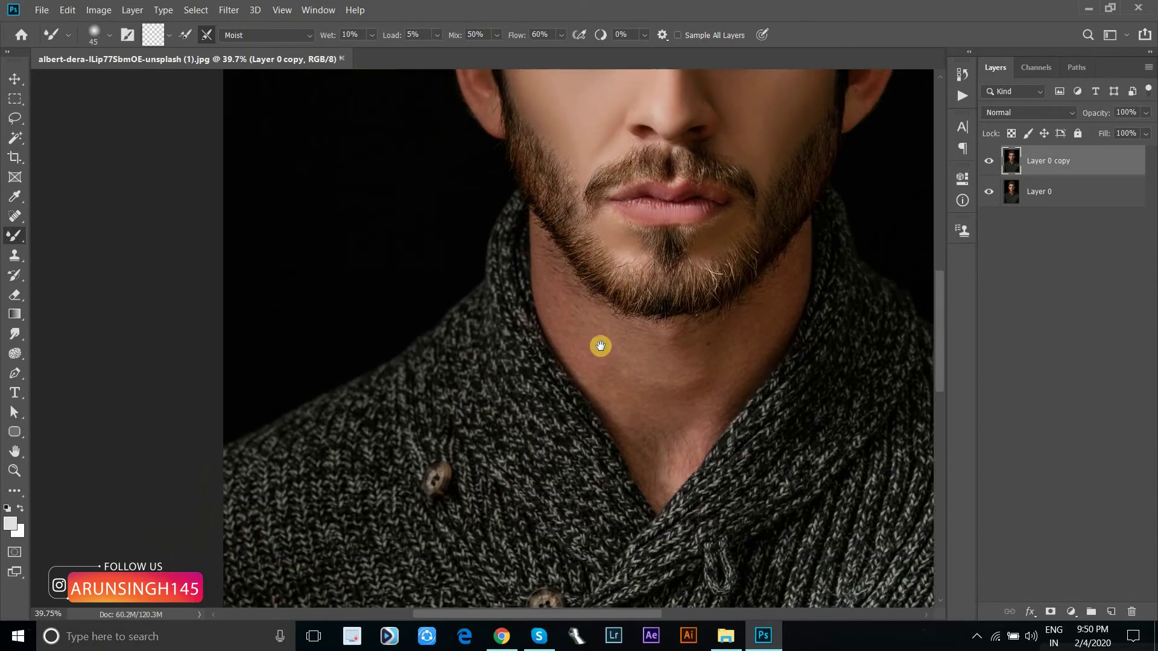
scroll(600, 343, "up", 5)
left_click_drag(531, 379, 499, 404)
key("bracketright")
key("bracketright")
key("bracketright")
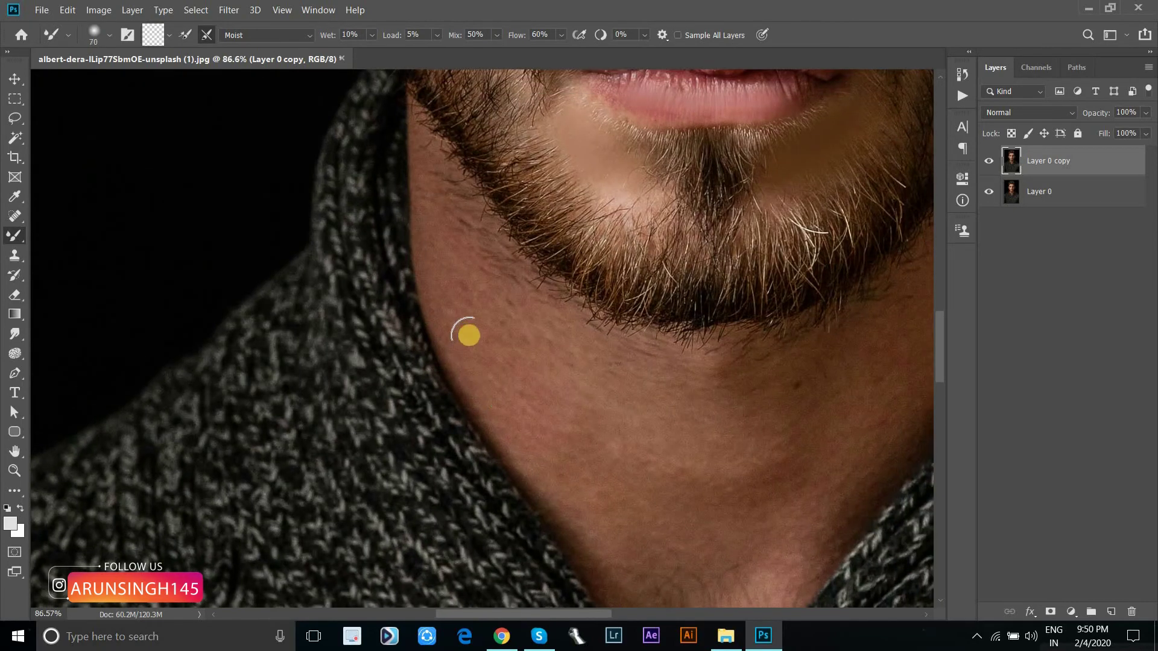
left_click_drag(452, 279, 456, 281)
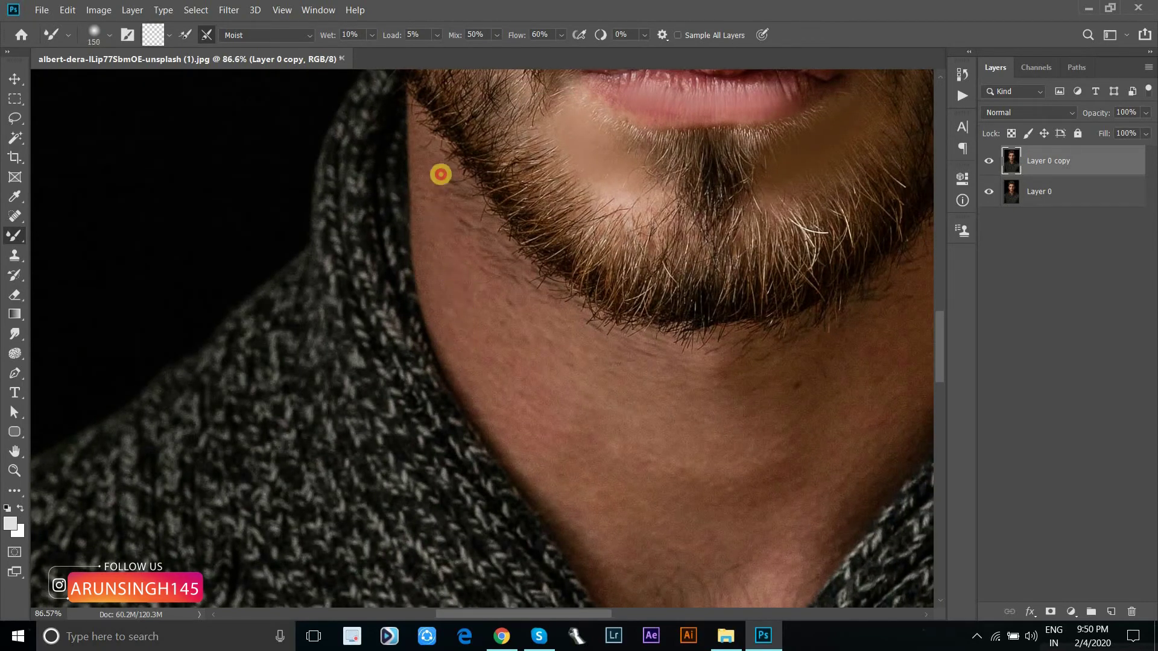
left_click_drag(480, 323, 507, 434)
left_click_drag(467, 347, 540, 410)
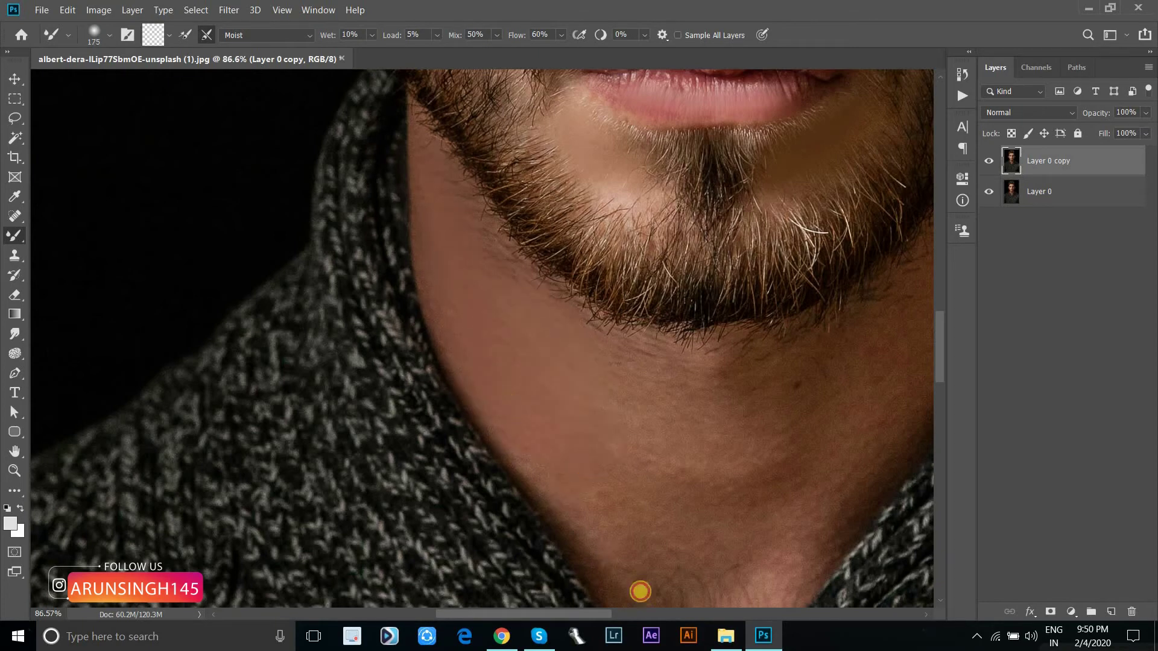
Blend the neck skin below the beard, from the lower neck up to the jaw.
scroll(595, 479, "down", 3)
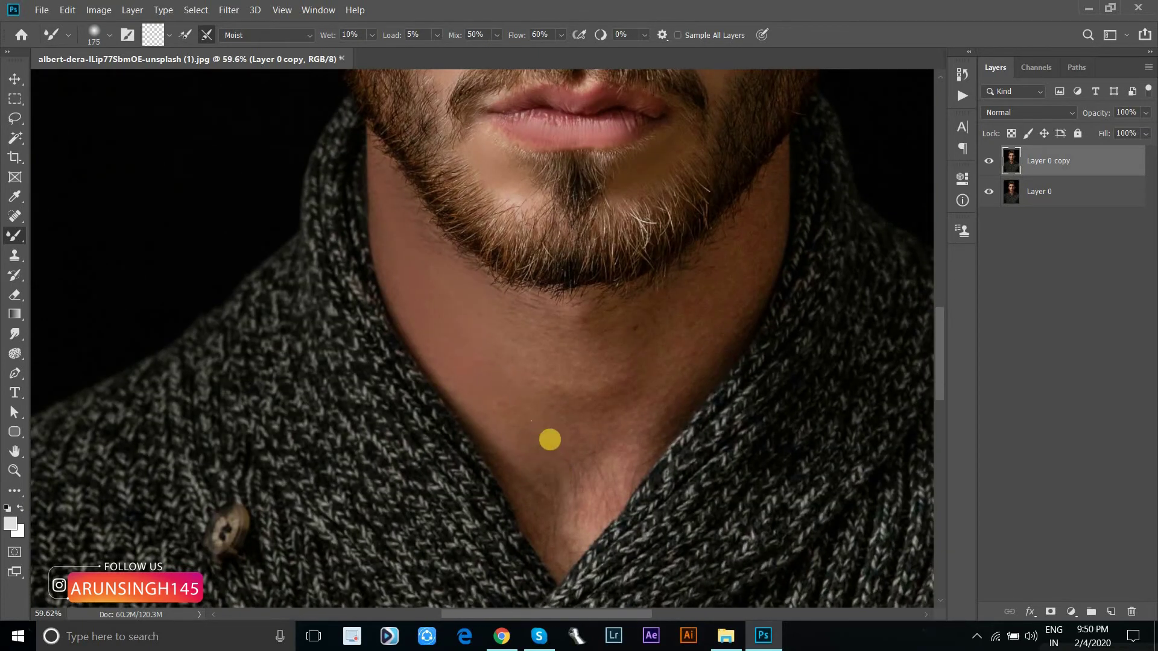
key("bracketright")
key("bracketright")
key("bracketright")
left_click(704, 314)
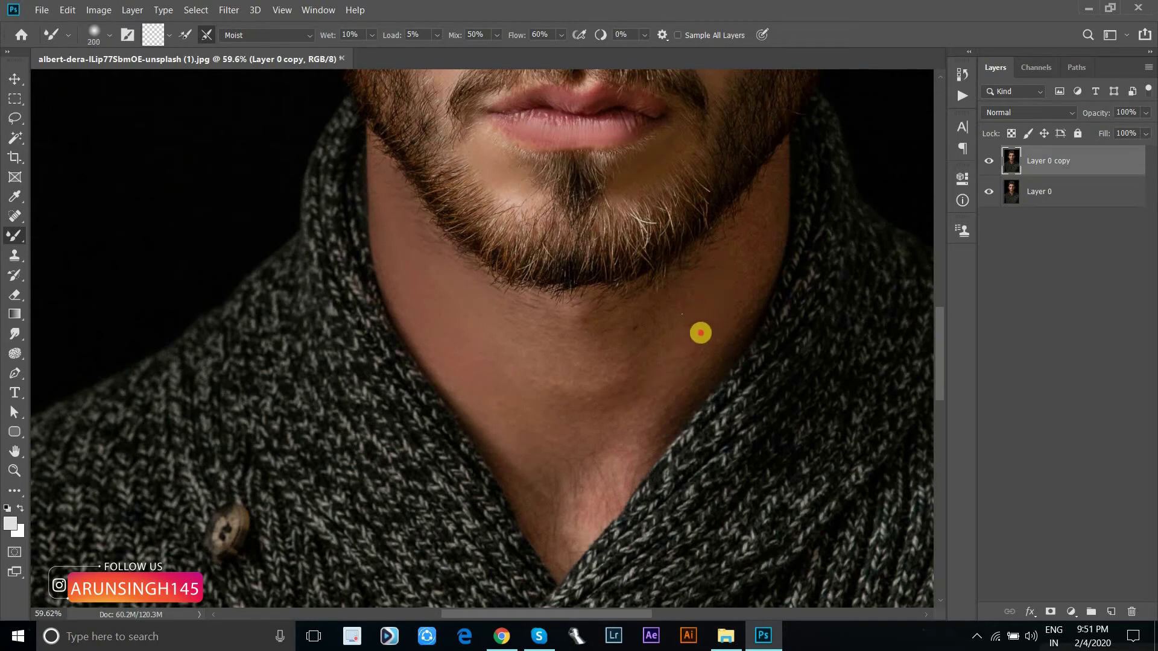
left_click_drag(700, 332, 758, 215)
left_click(674, 342)
key("bracketleft")
key("bracketleft")
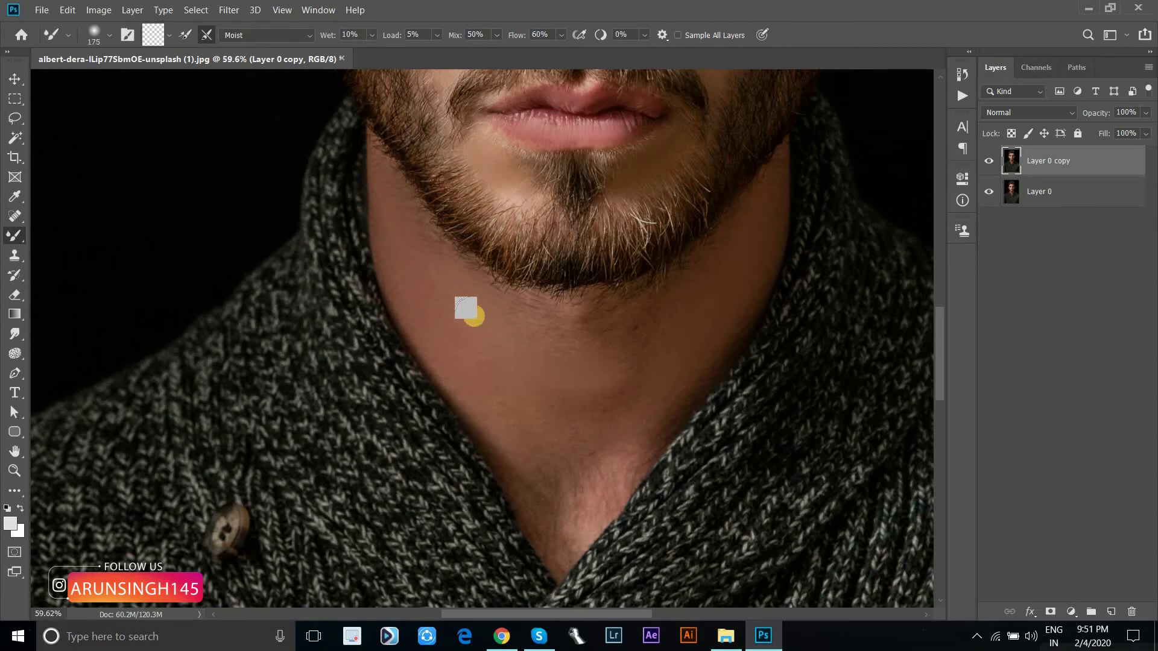
key("bracketright")
key("bracketright")
key("bracketright")
left_click(419, 292)
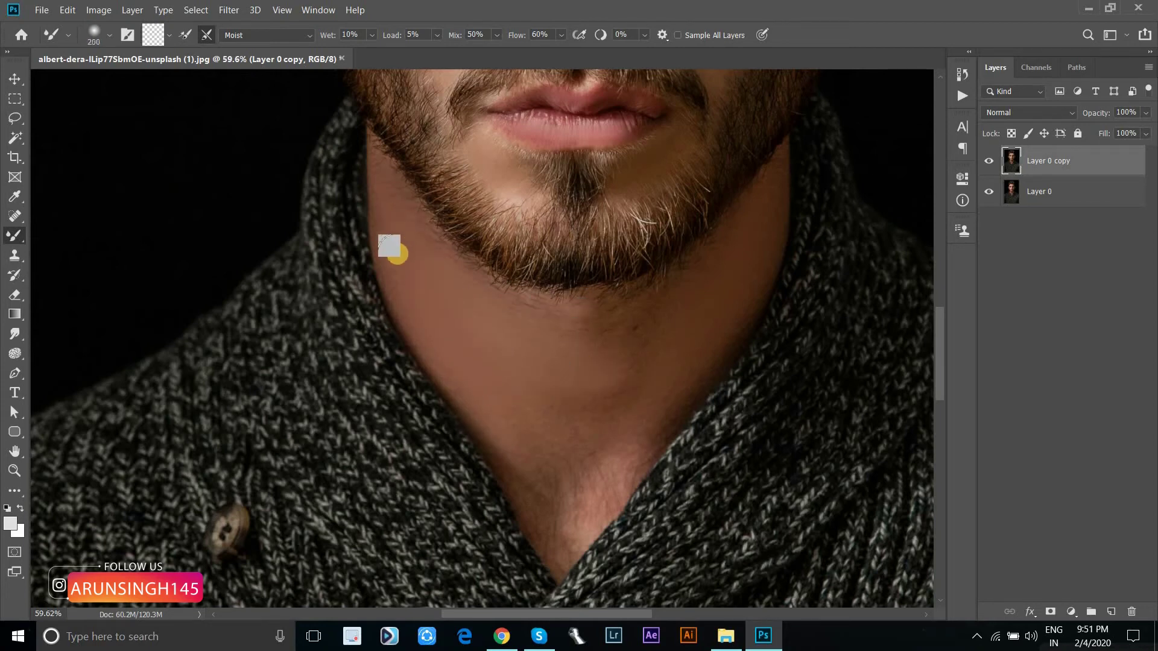
key("bracketleft")
key("bracketleft")
key("bracketleft")
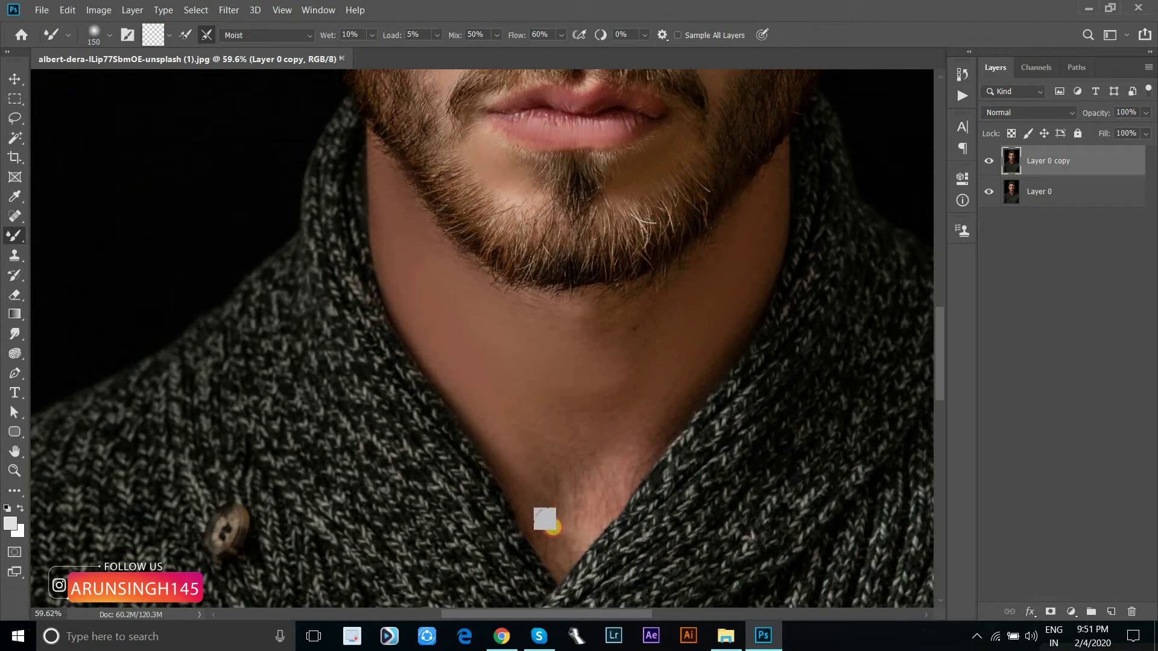
key("bracketright")
left_click_drag(564, 424, 705, 304)
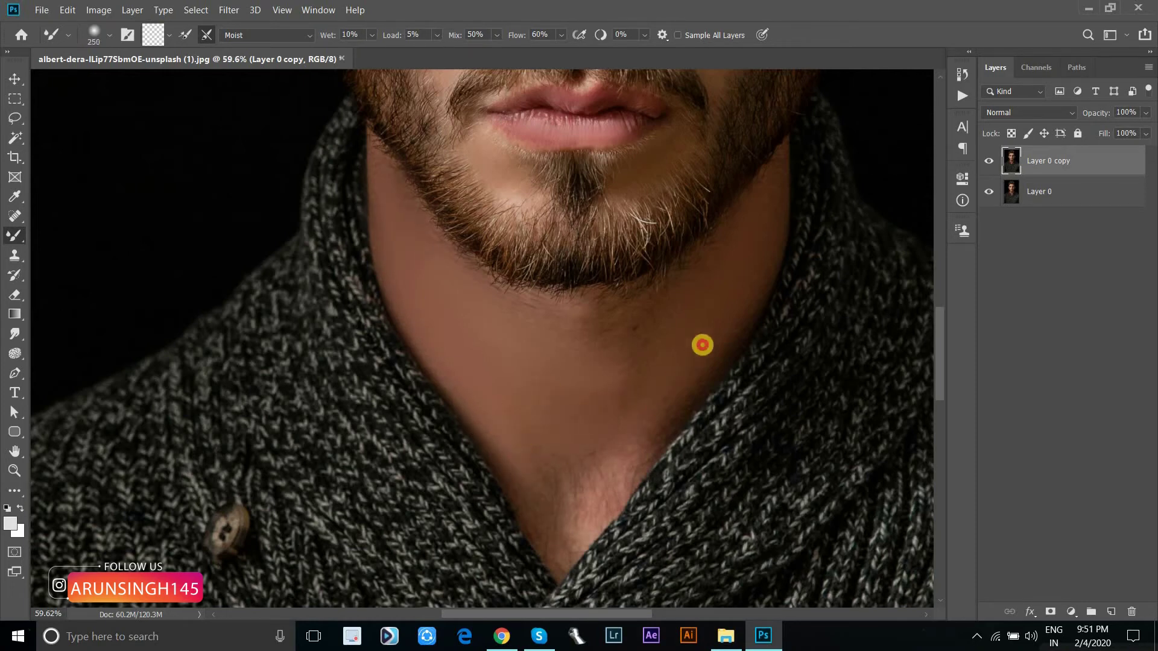
left_click_drag(567, 490, 558, 503)
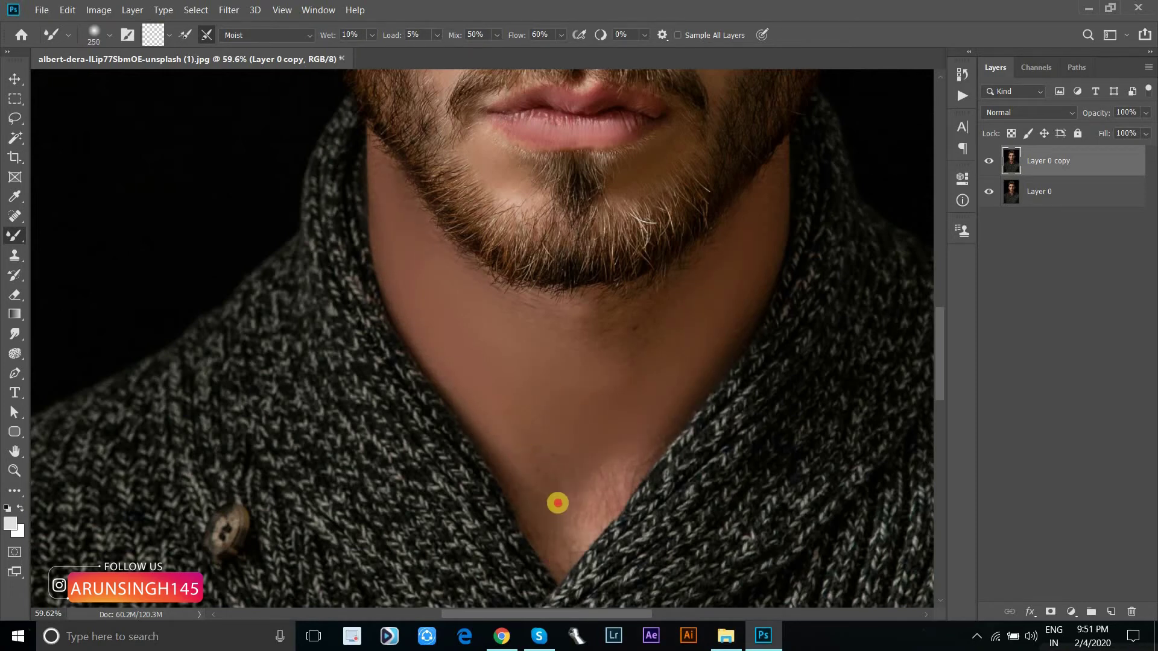
Blend the first ear's skin with the Mixer Brush, from the top rim down.
scroll(555, 310, "down", 3)
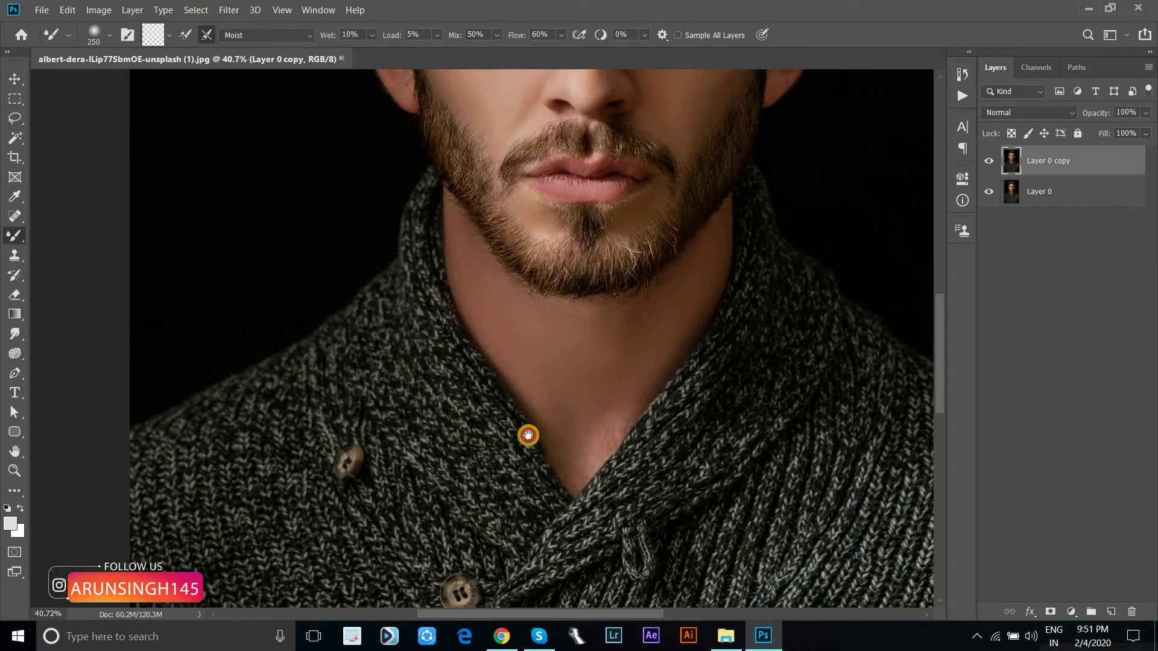
scroll(527, 440, "up", 4)
mouse_move(494, 349)
left_mouse_down()
mouse_move(512, 282)
mouse_move(487, 431)
mouse_move(414, 401)
mouse_move(397, 374)
left_mouse_up()
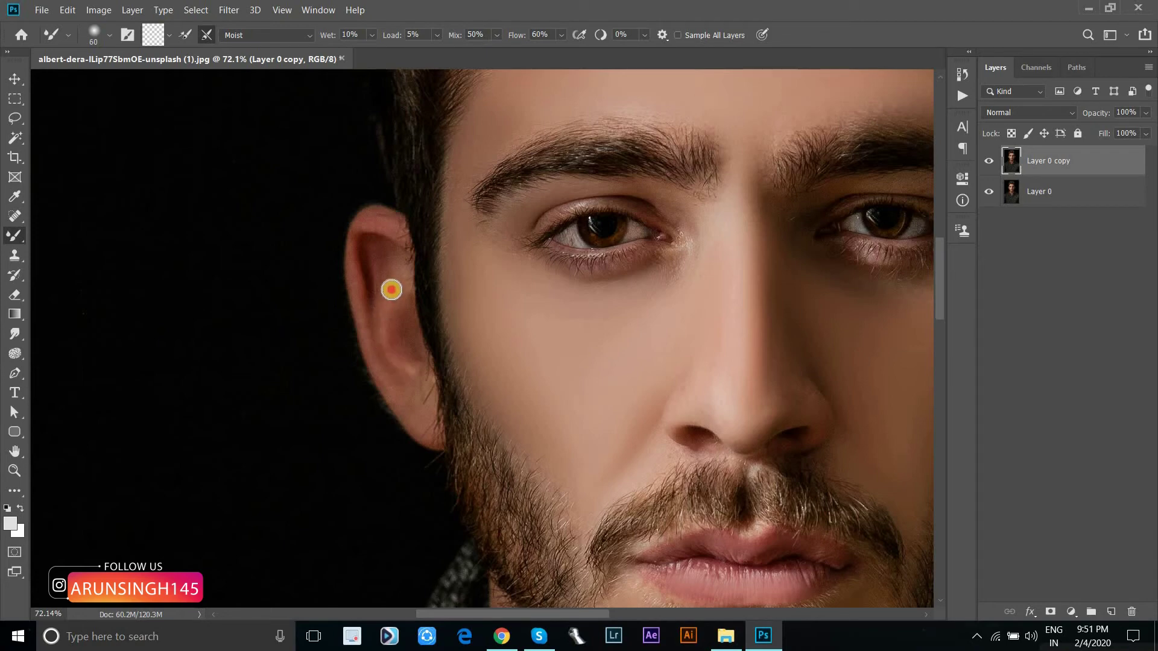
mouse_move(391, 290)
left_mouse_down()
mouse_move(382, 336)
mouse_move(401, 269)
mouse_move(370, 227)
mouse_move(378, 217)
mouse_move(352, 264)
mouse_move(364, 321)
mouse_move(417, 423)
left_mouse_up()
left_click(384, 255)
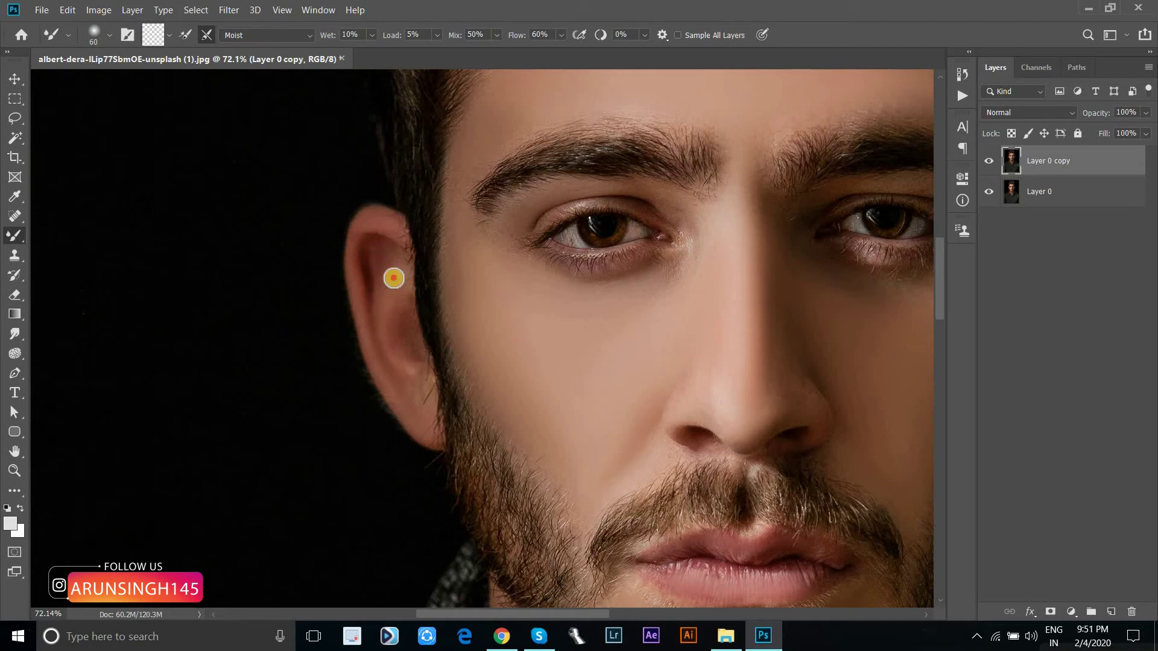
mouse_move(394, 278)
left_mouse_down()
mouse_move(401, 339)
mouse_move(423, 370)
left_mouse_up()
scroll(421, 393, "down", 3)
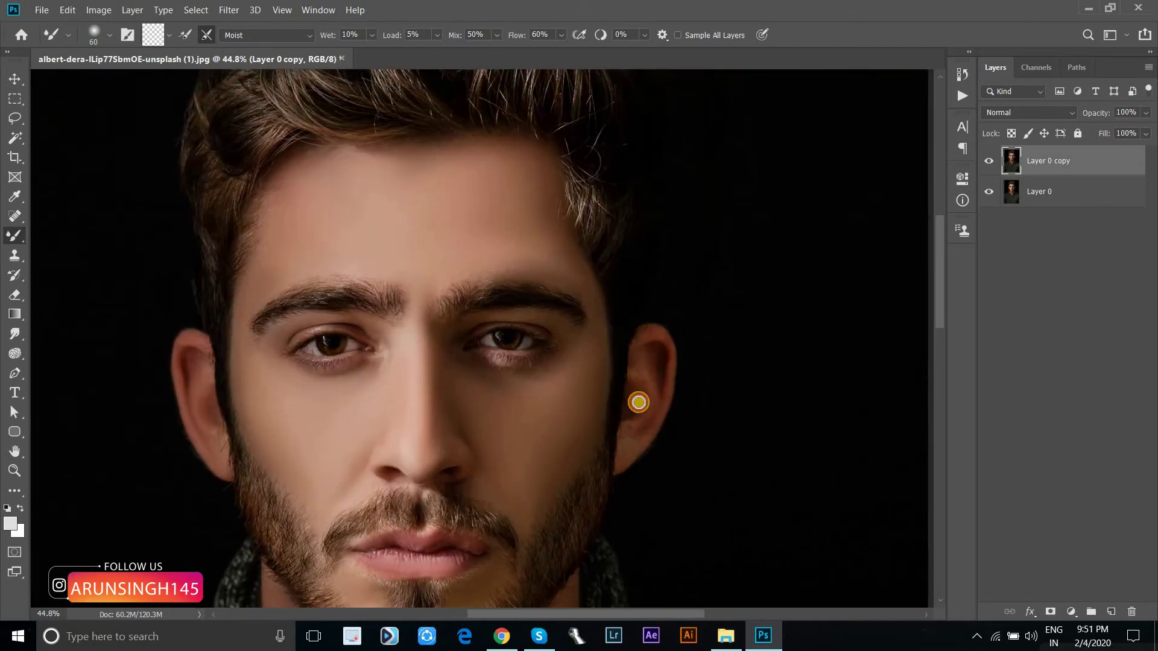
scroll(638, 402, "up", 3)
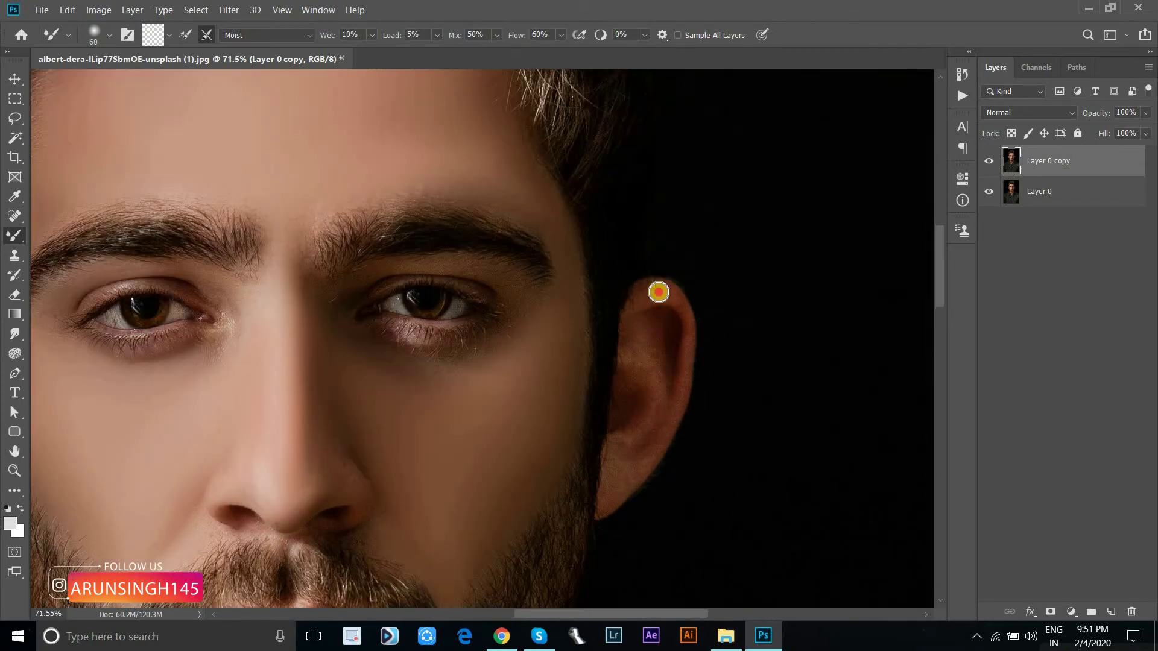
Smooth the other ear with a slightly larger Mixer Brush.
mouse_move(659, 292)
left_mouse_down()
mouse_move(687, 360)
mouse_move(652, 456)
left_mouse_up()
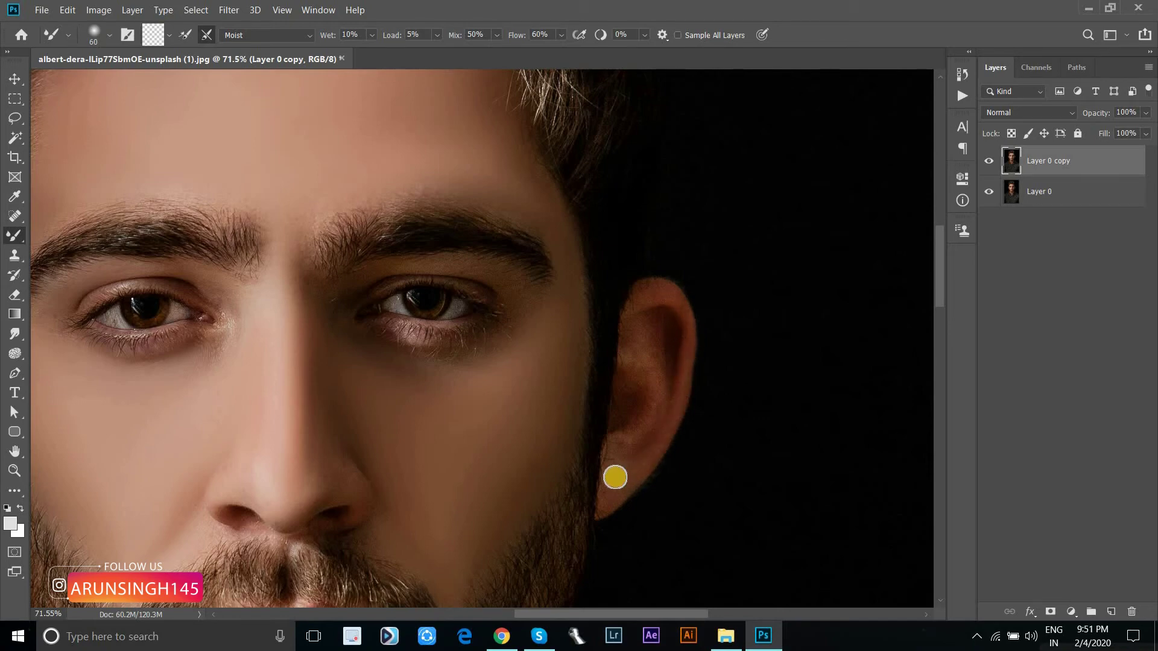
key("bracketright")
key("bracketright")
mouse_move(628, 439)
left_mouse_down()
mouse_move(650, 348)
mouse_move(625, 378)
mouse_move(641, 305)
mouse_move(670, 307)
mouse_move(651, 331)
left_mouse_up()
scroll(531, 422, "down", 3)
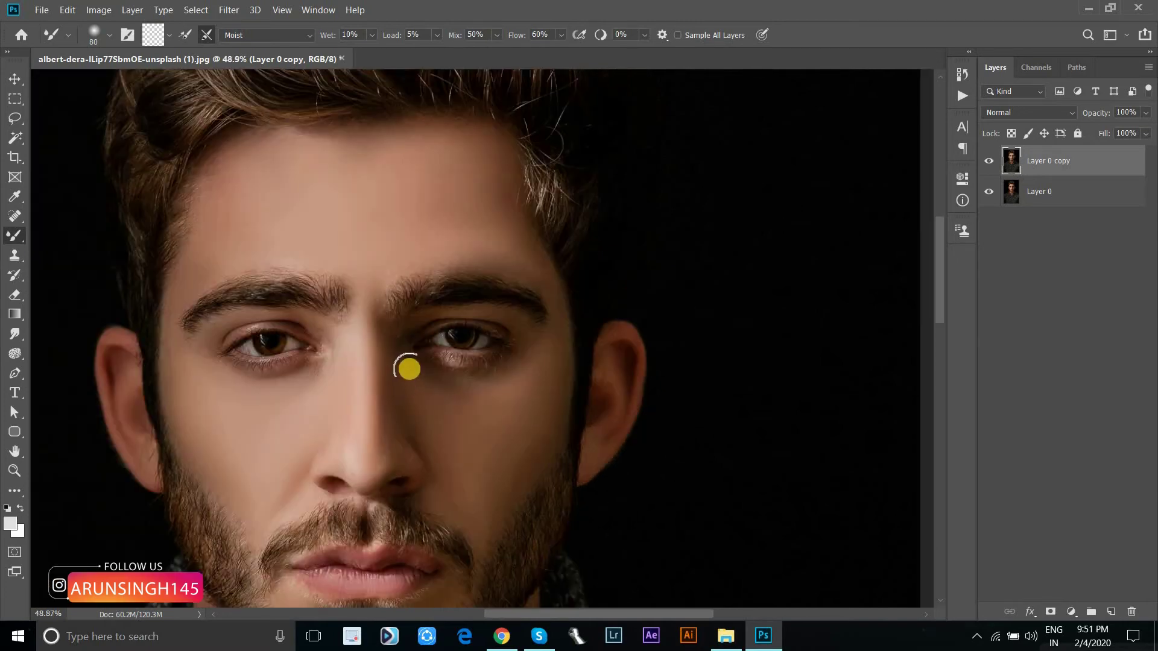
scroll(409, 368, "up", 3)
Smooth the skin under and above the eyebrow, resizing the brush for each area.
key("bracketleft")
key("bracketleft")
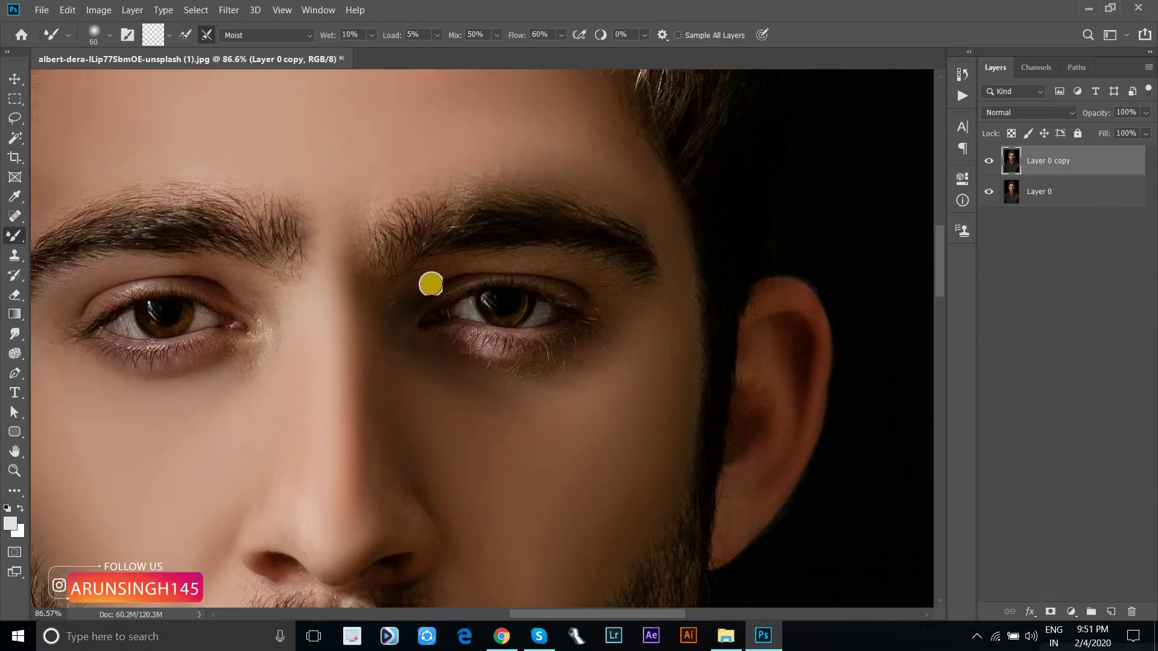
mouse_move(430, 283)
left_mouse_down()
mouse_move(481, 259)
mouse_move(550, 259)
mouse_move(535, 253)
mouse_move(622, 287)
mouse_move(439, 275)
mouse_move(388, 320)
mouse_move(382, 292)
mouse_move(364, 321)
mouse_move(370, 202)
mouse_move(300, 220)
left_mouse_up()
key("bracketright")
key("bracketright")
key("bracketleft")
key("bracketleft")
key("bracketright")
key("bracketright")
key("bracketright")
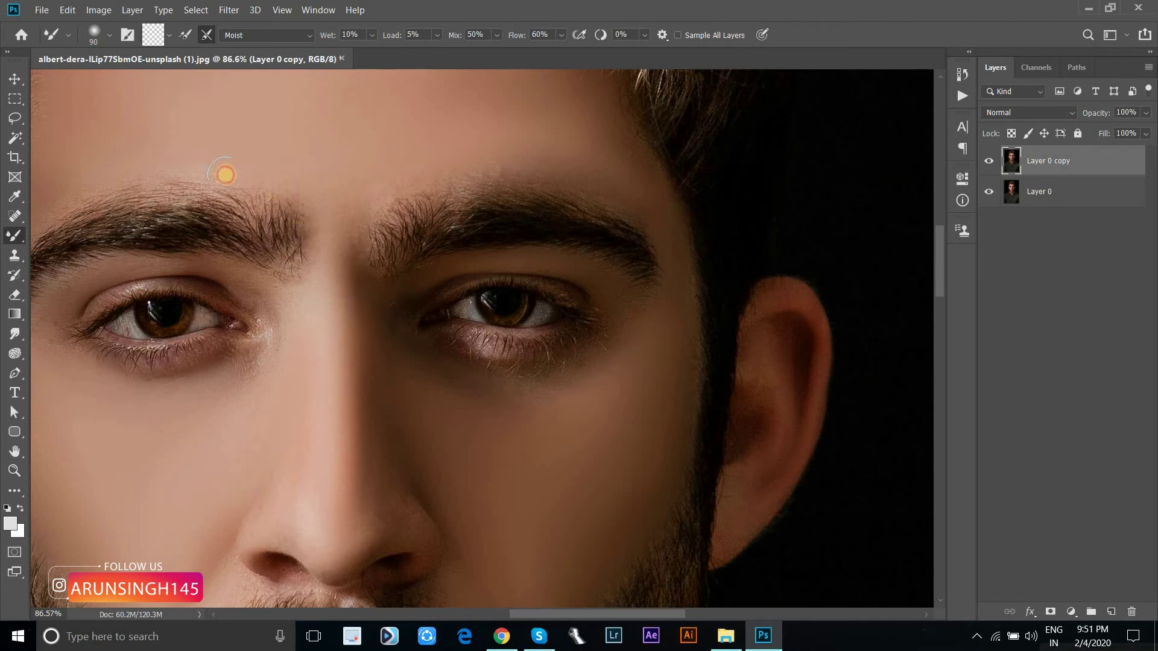
left_click_drag(227, 176, 250, 179)
Centre and zoom the view to inspect the whole retouched face.
scroll(145, 183, "down", 3)
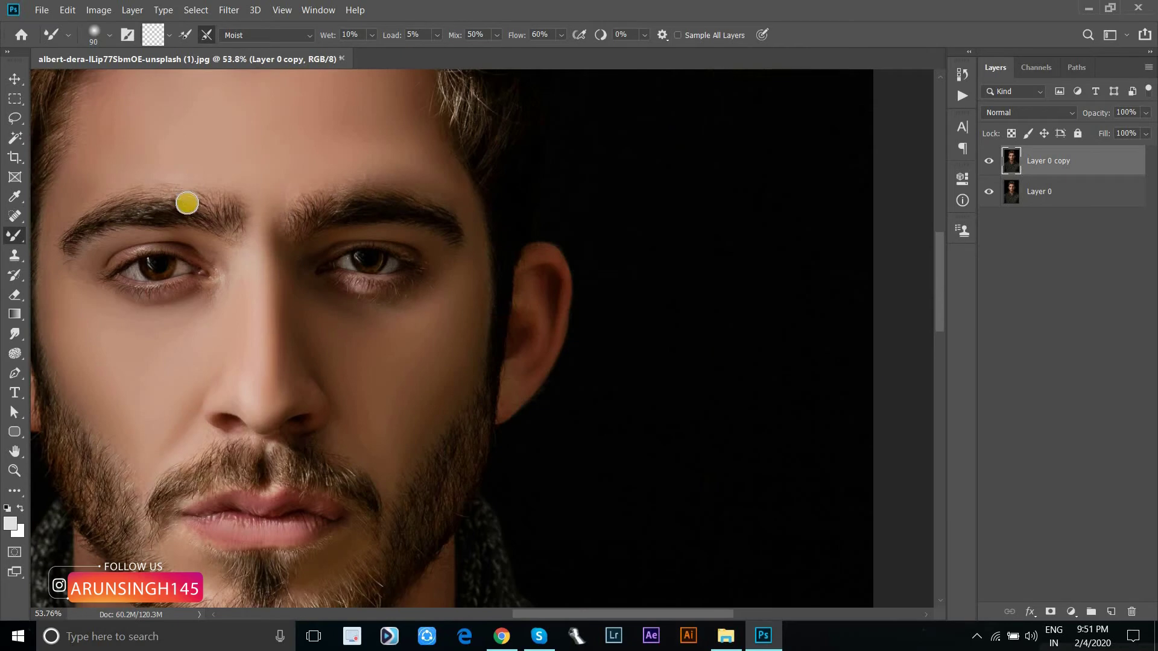
mouse_move(187, 203)
left_mouse_down()
mouse_move(439, 220)
mouse_move(431, 201)
left_mouse_up()
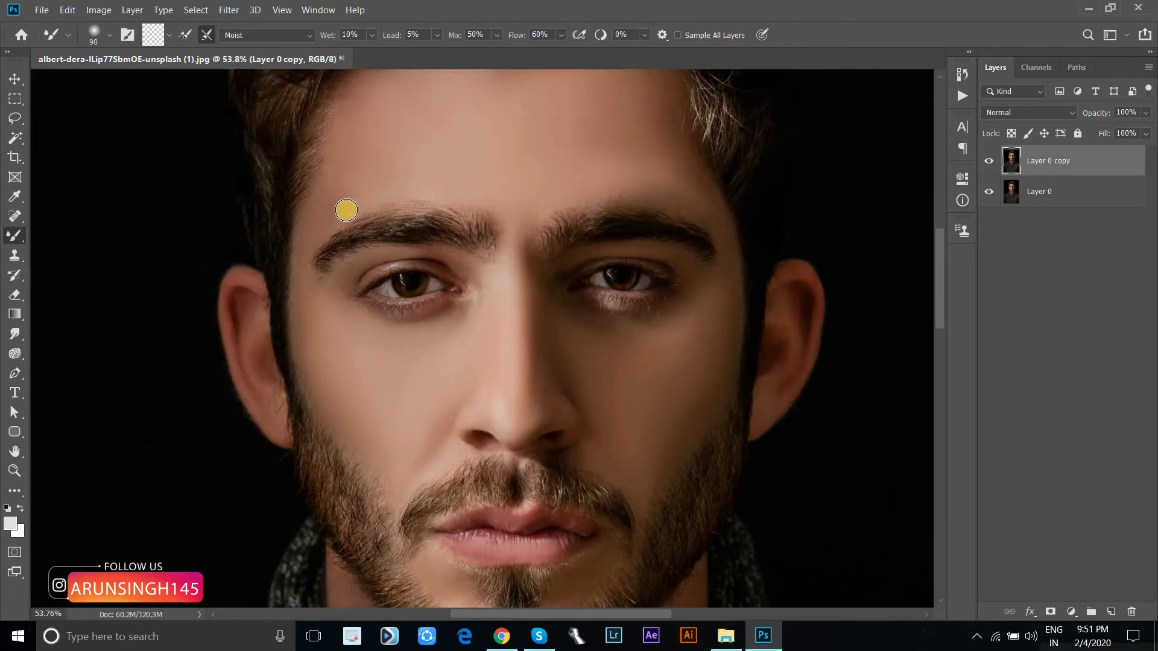
scroll(346, 210, "down", 3)
scroll(444, 362, "up", 2)
scroll(447, 362, "up", 1)
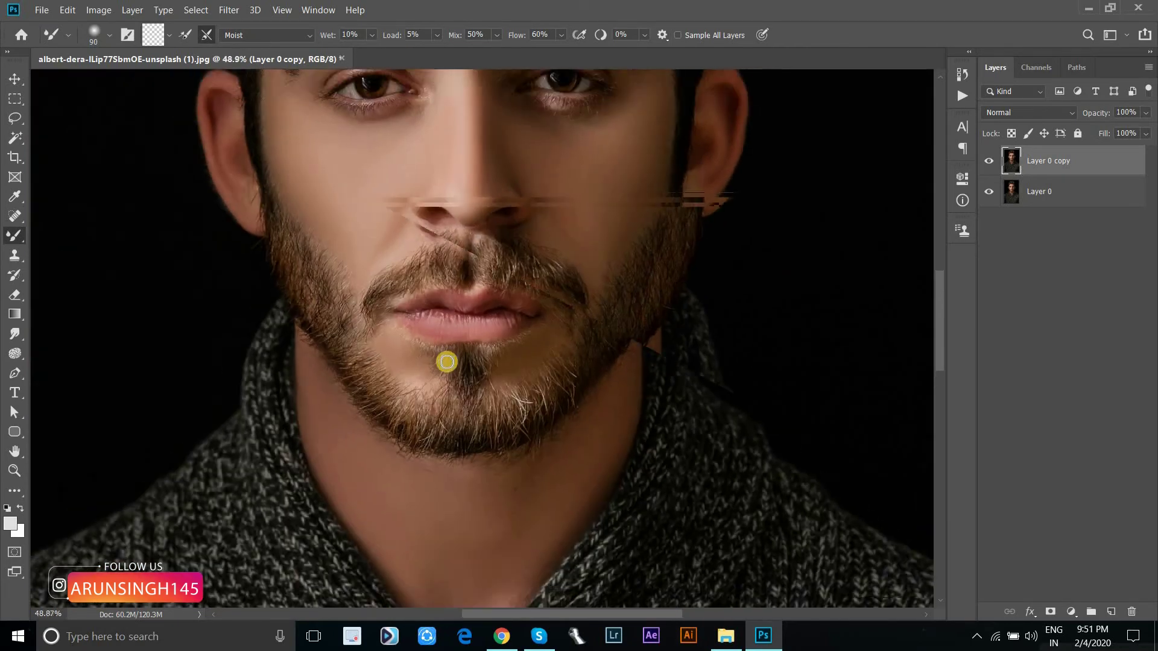
scroll(447, 362, "down", 2)
scroll(447, 362, "down", 1)
scroll(457, 337, "down", 1)
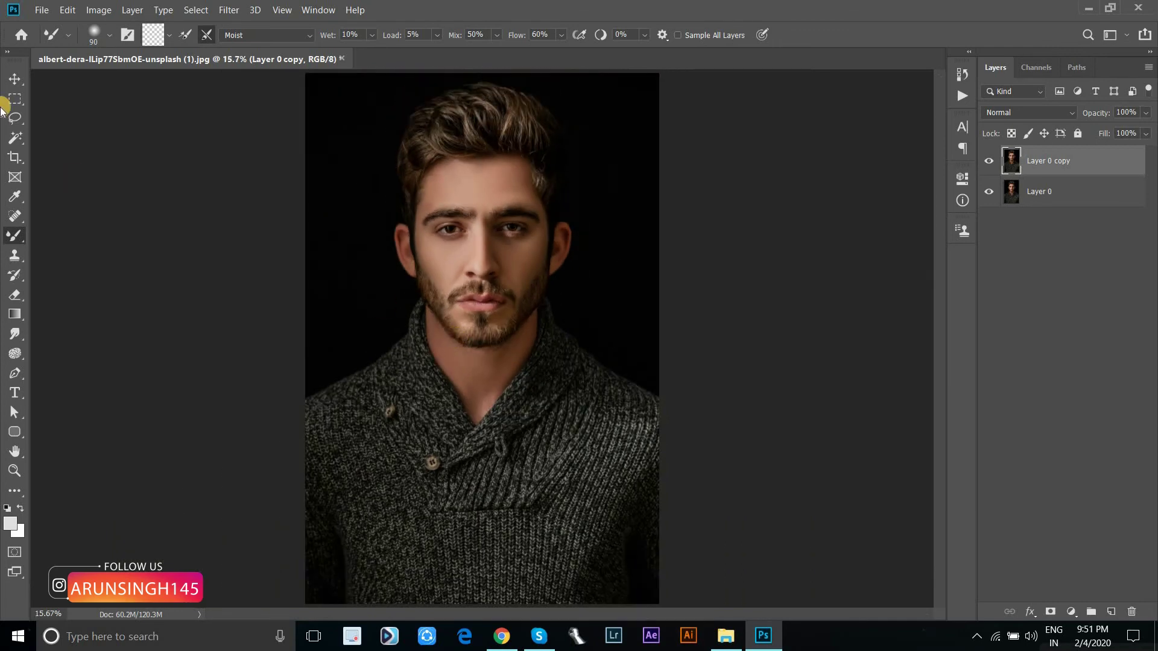
Toggle Layer 0 copy's visibility to compare with the original, and set its opacity to 90%.
left_click(14, 79)
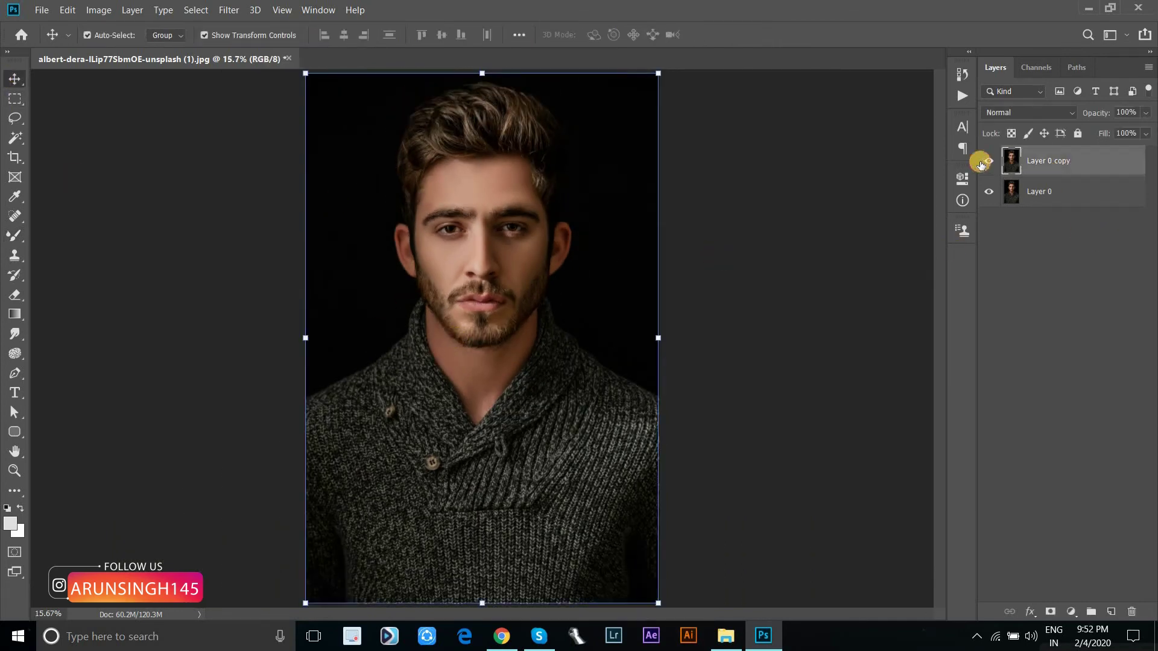
left_click(984, 163)
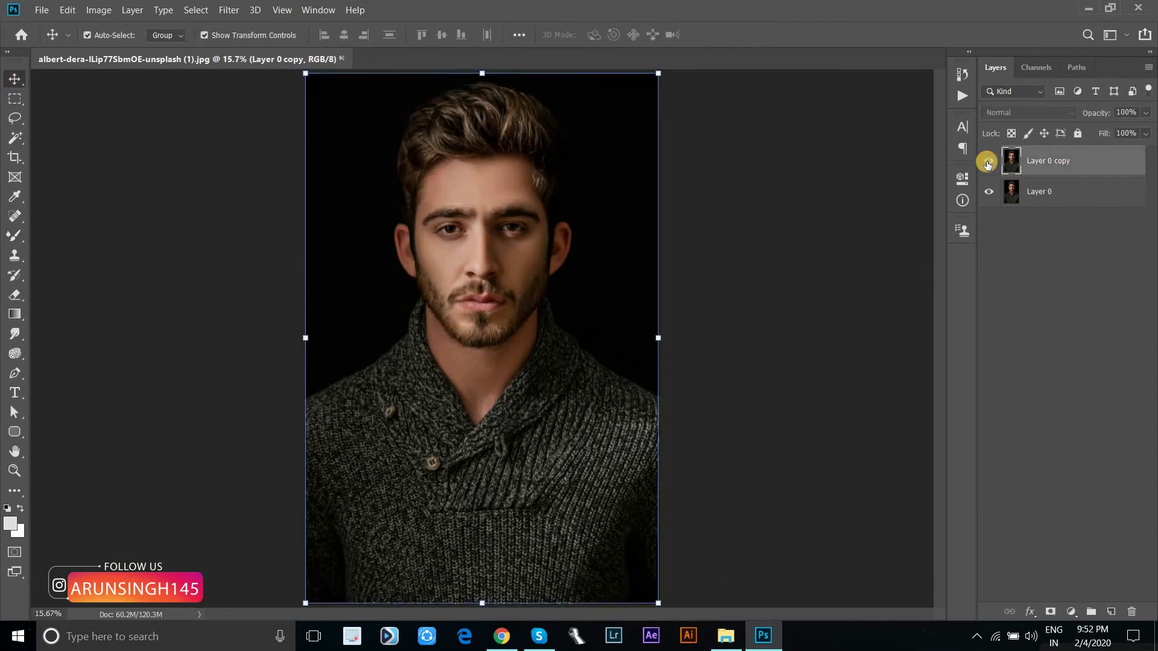
left_click(1047, 159)
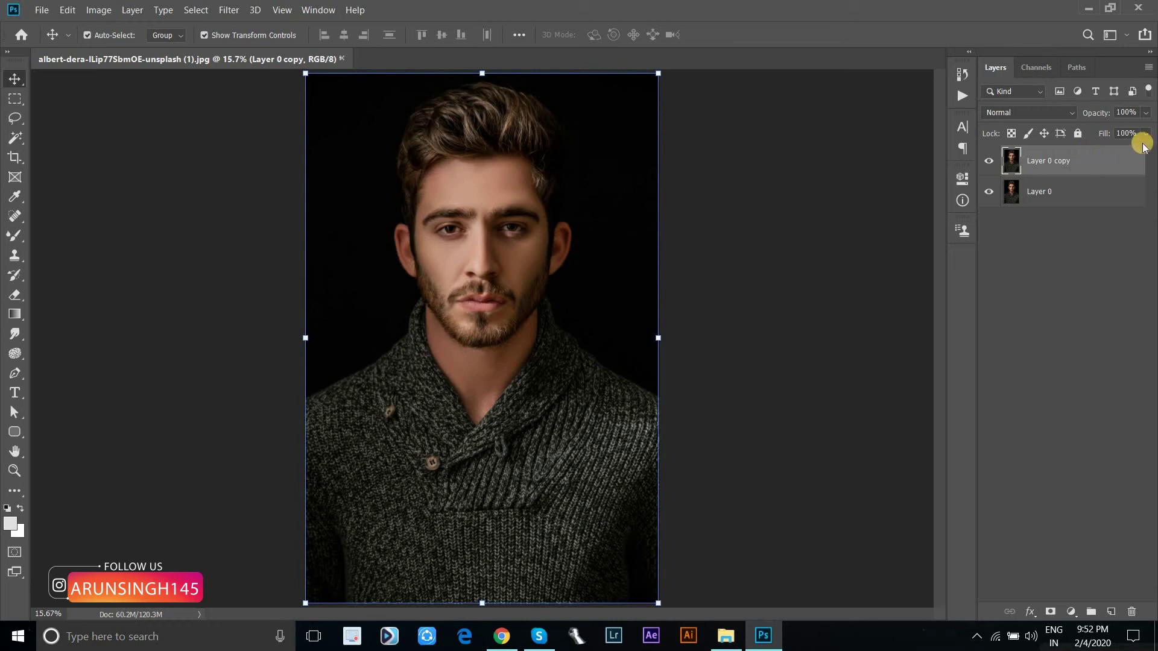
left_click(1125, 112)
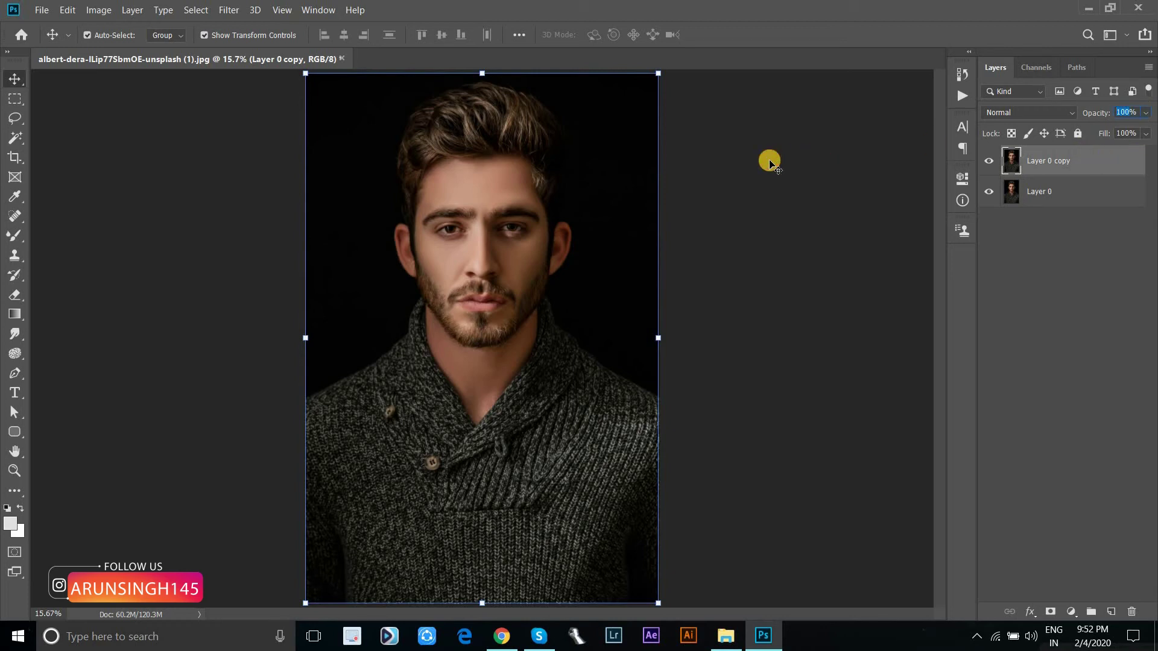
type("90")
left_click(988, 163)
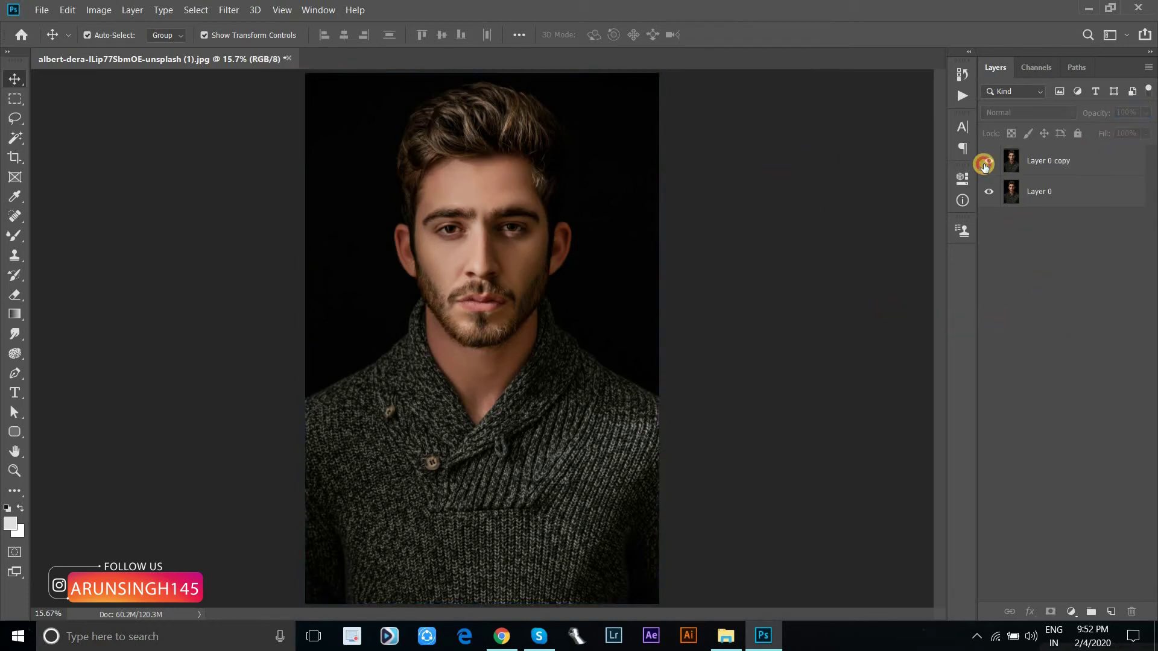
left_click(987, 162)
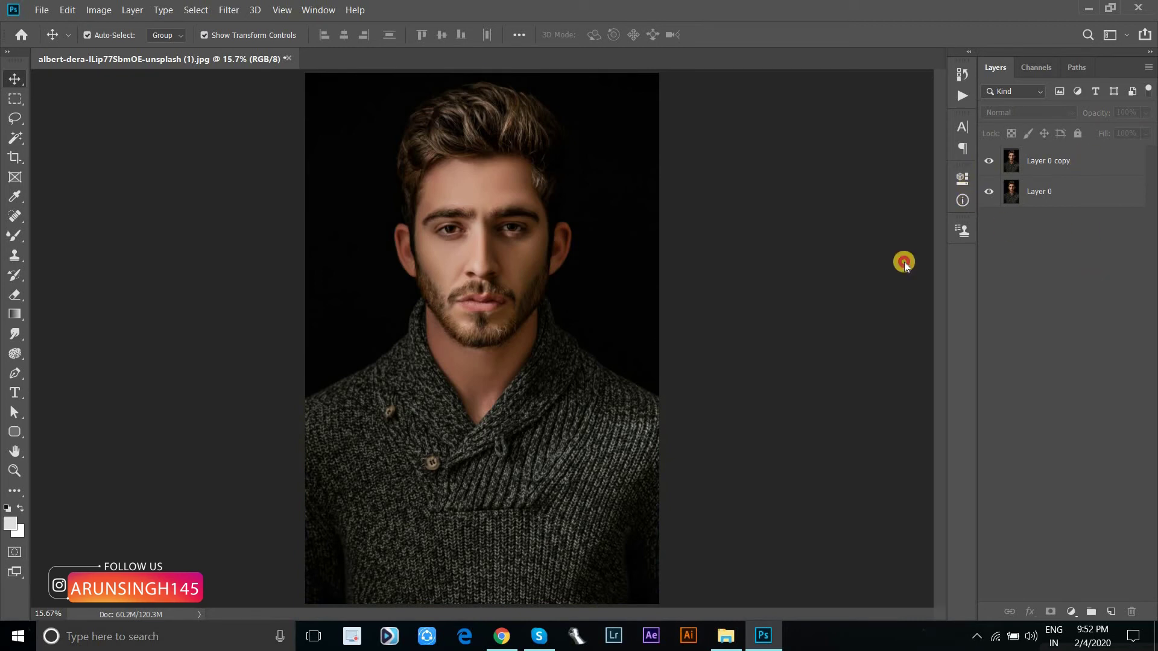
left_click(628, 323)
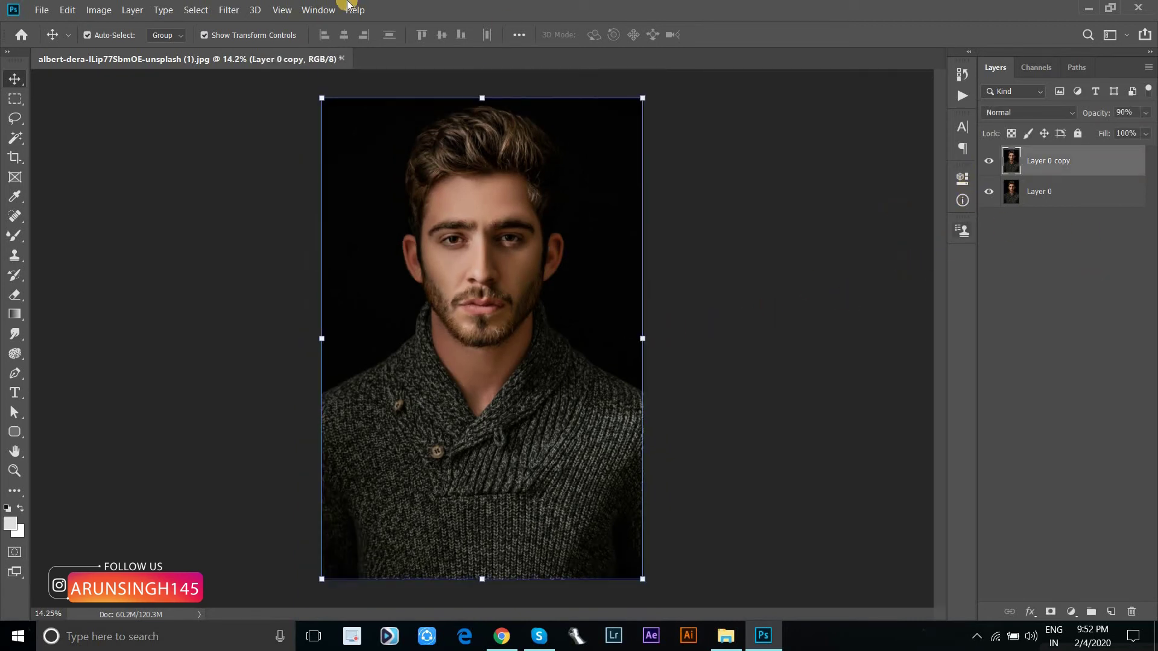
left_click(231, 10)
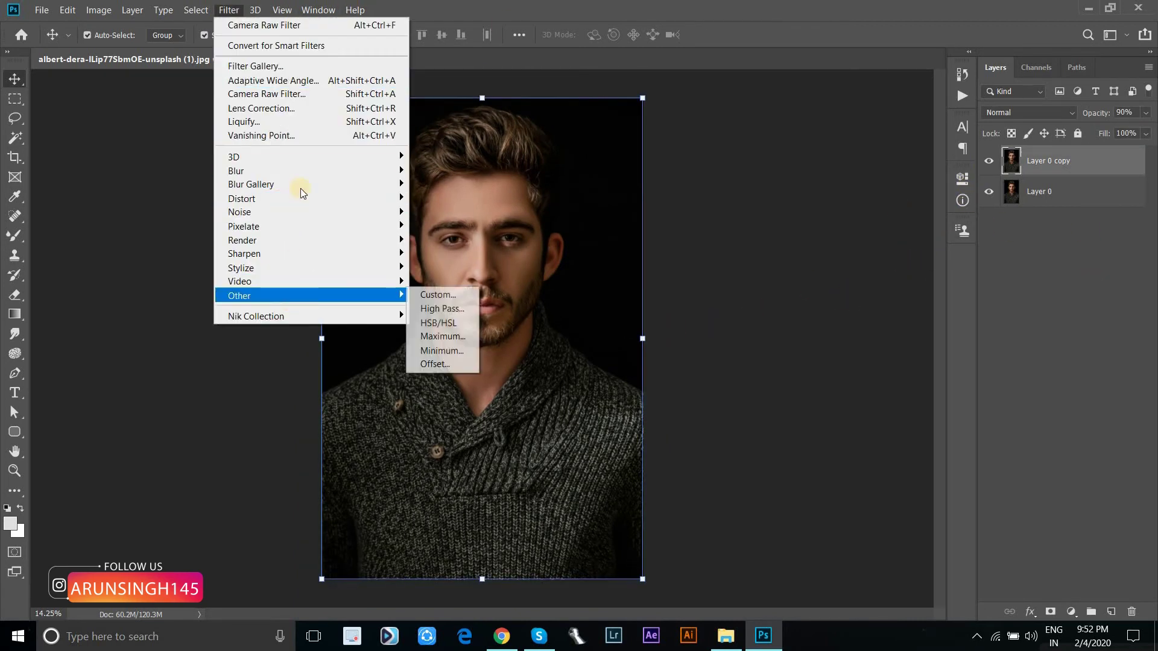
Open the Camera Raw Filter and set Exposure -0.30, Highlights +9, Shadows +20, Clarity +13.
left_click(267, 95)
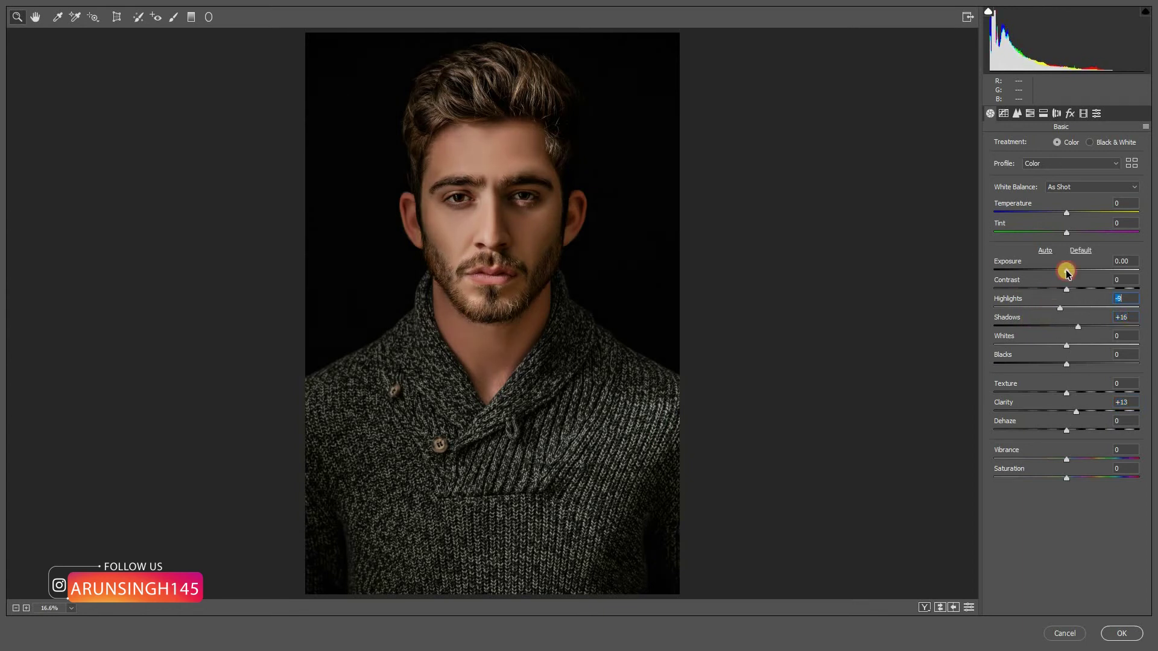
left_click_drag(1060, 259, 1059, 261)
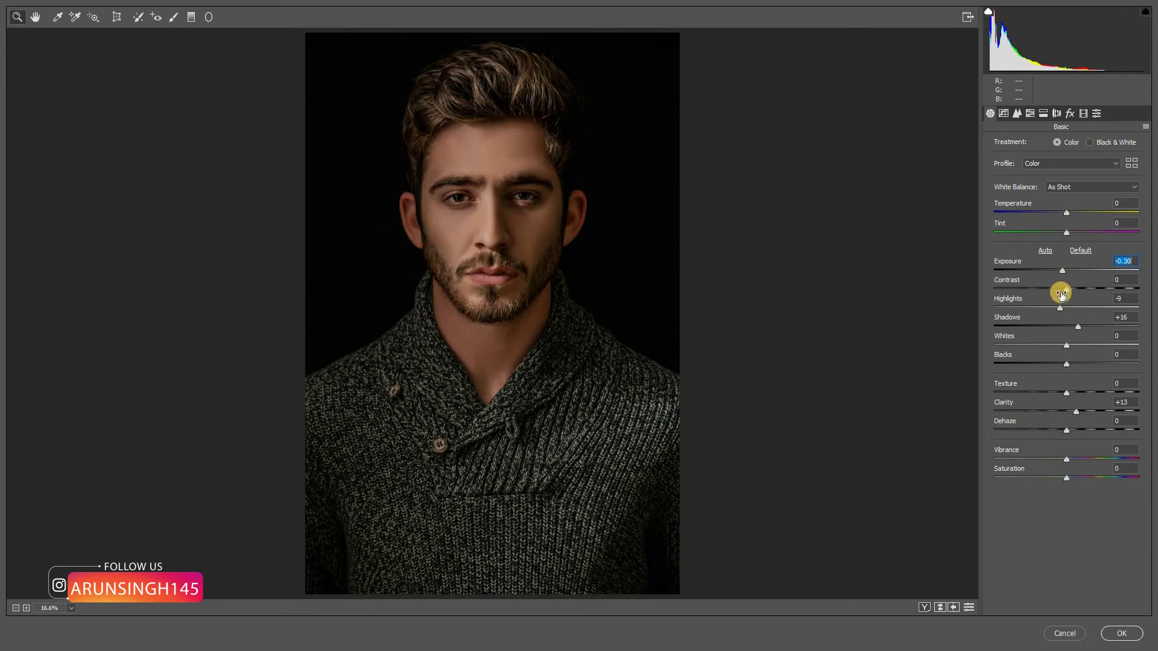
left_click_drag(1060, 305, 1069, 305)
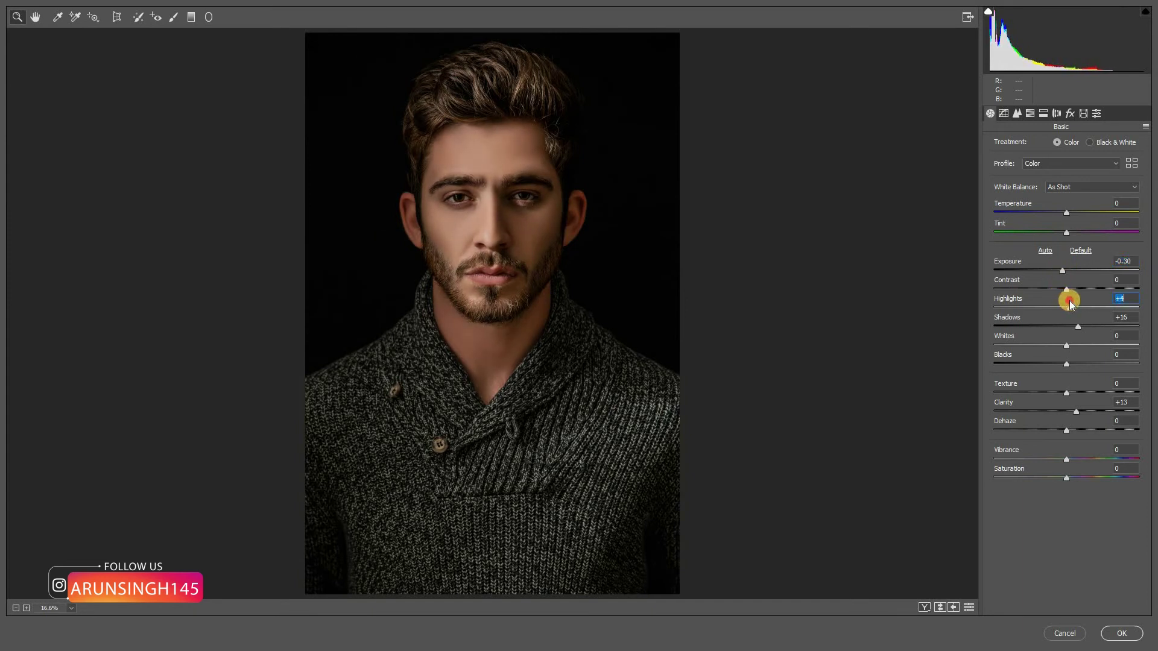
left_click_drag(1070, 305, 1081, 326)
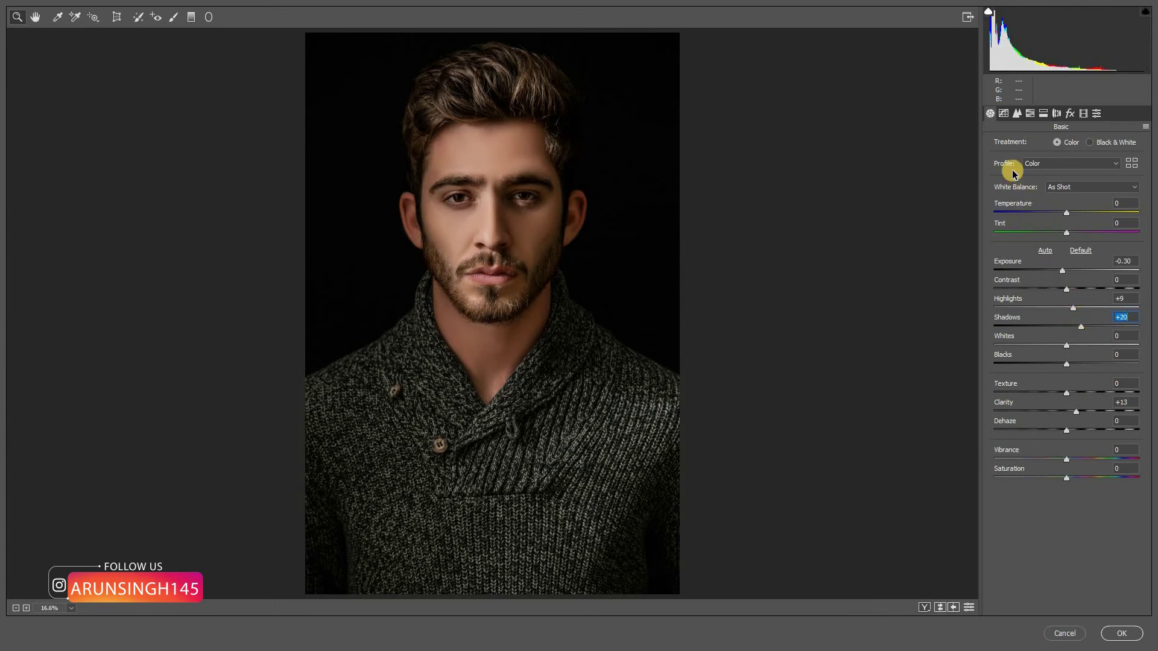
Set Camera Raw Detail sharpening Amount 23 and Luminance noise reduction 14.
left_click(1003, 113)
left_click_drag(1014, 158, 1020, 158)
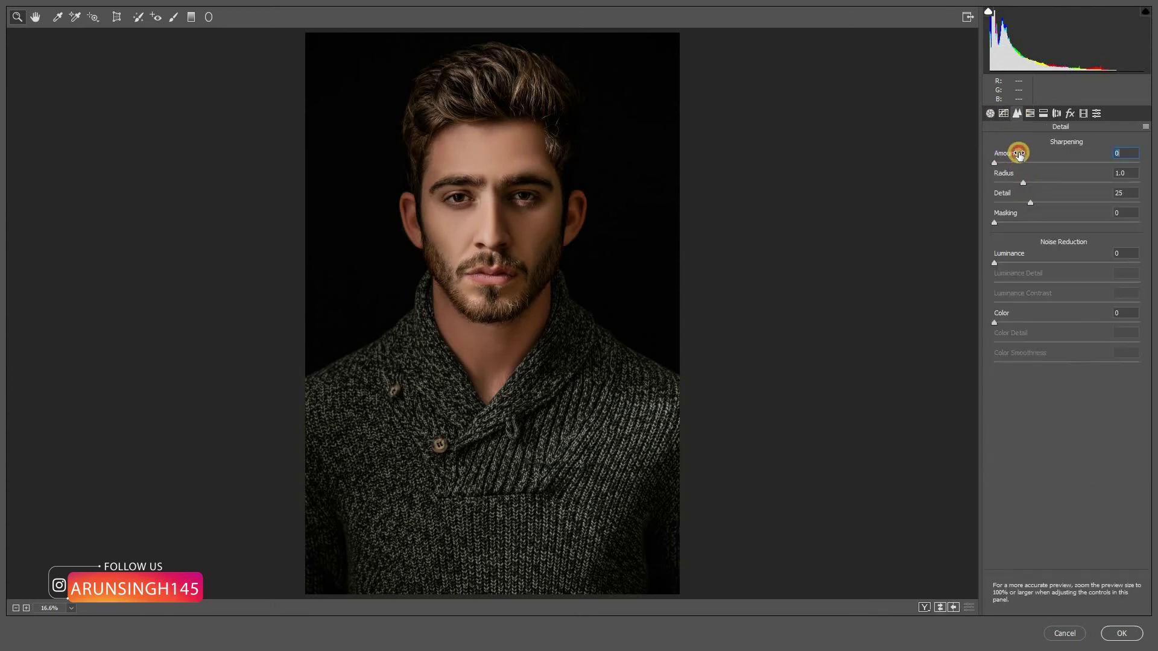
left_click_drag(1008, 257, 1062, 274)
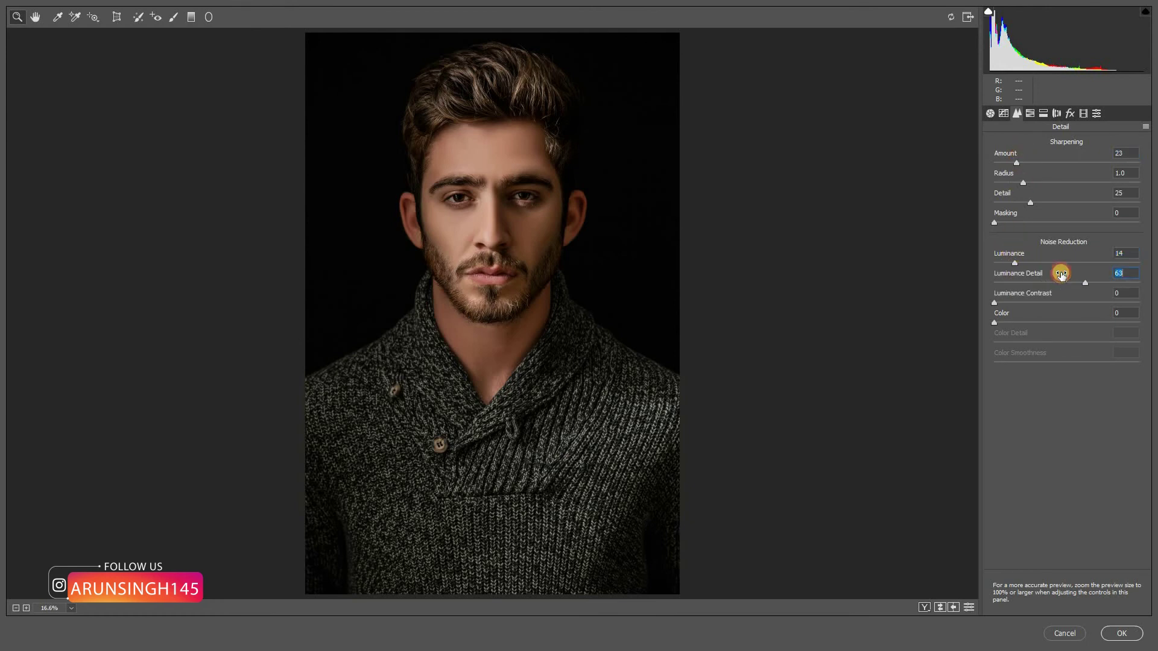
In HSL, set Oranges saturation -3, Oranges luminance +6, Blues luminance +23 and Blues saturation +29.
left_click(1030, 113)
left_click(1088, 147)
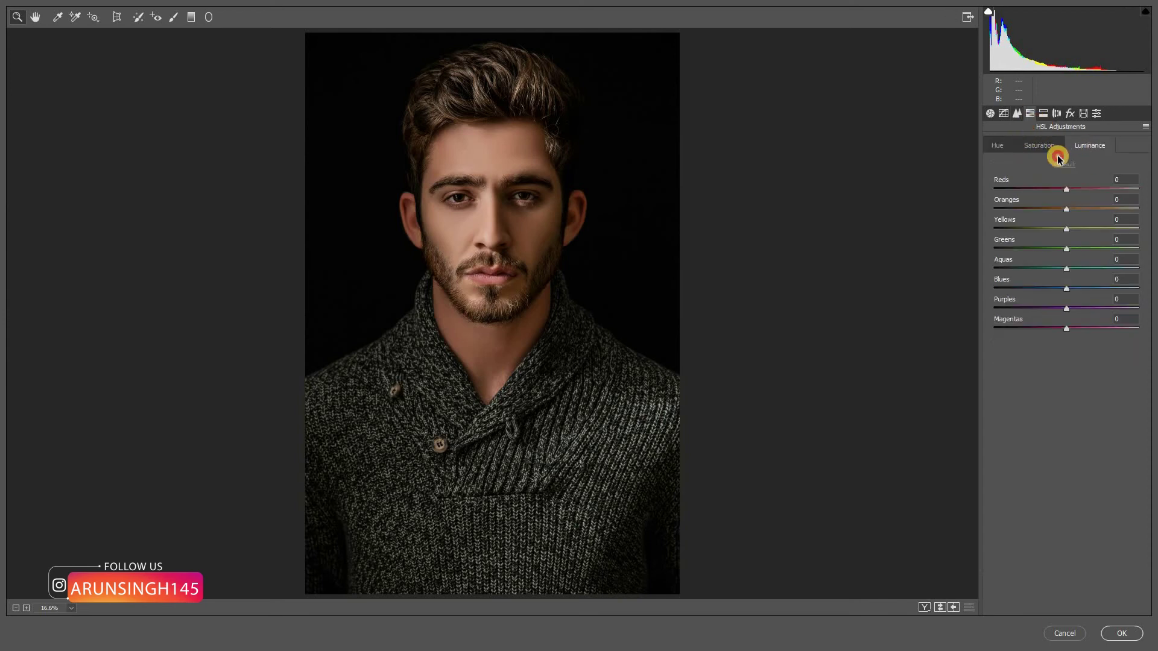
left_click(1052, 147)
left_click_drag(1066, 206, 1077, 202)
left_click(1082, 149)
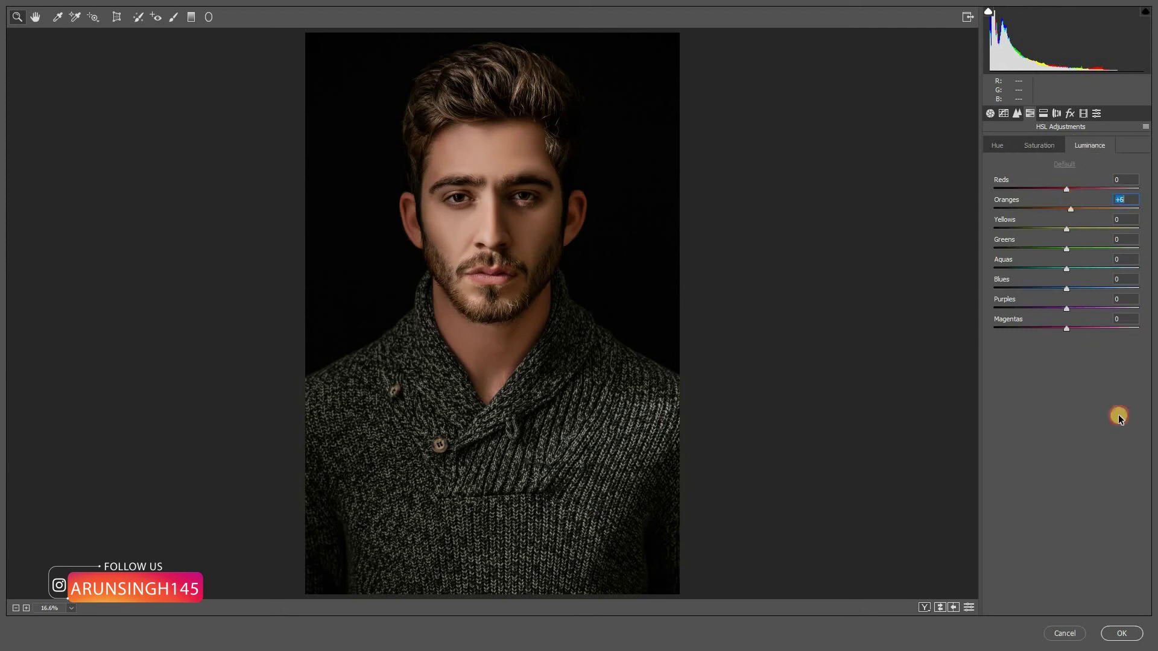
left_click_drag(1066, 288, 1079, 271)
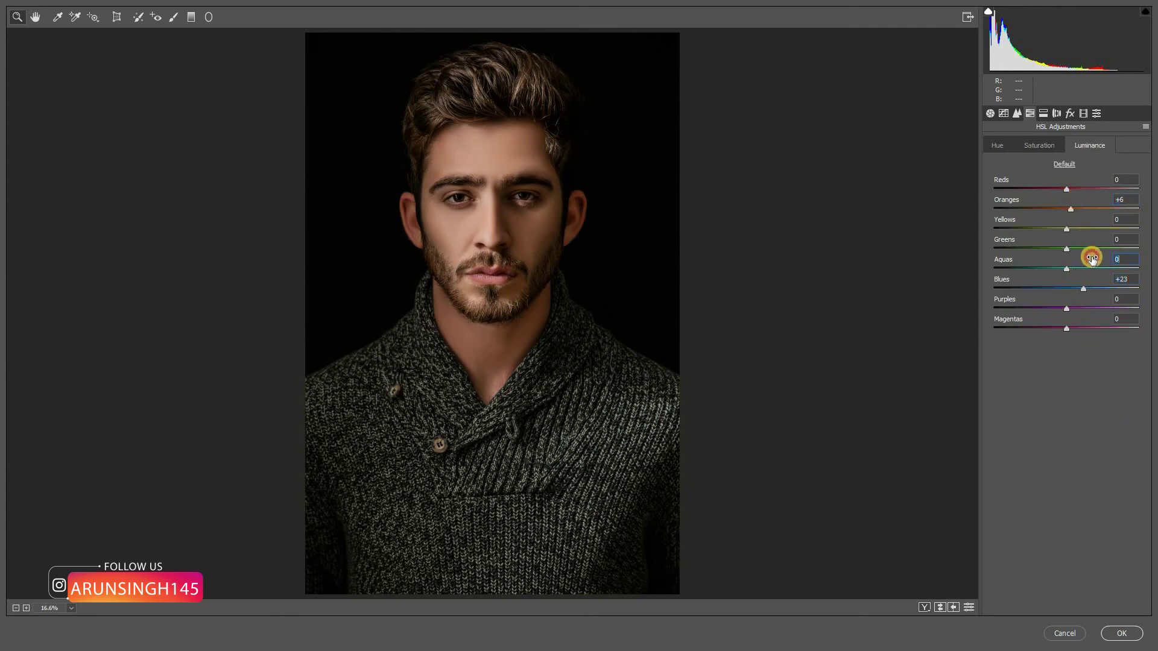
left_click(1039, 145)
left_click_drag(1047, 275, 1078, 268)
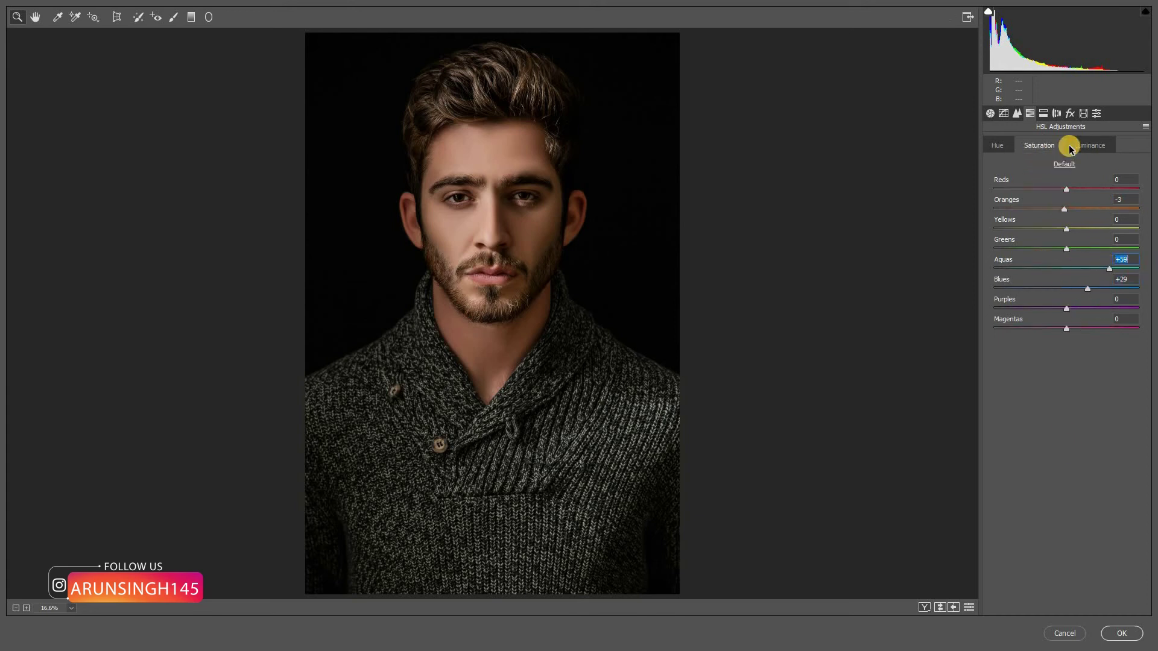
left_click(1069, 113)
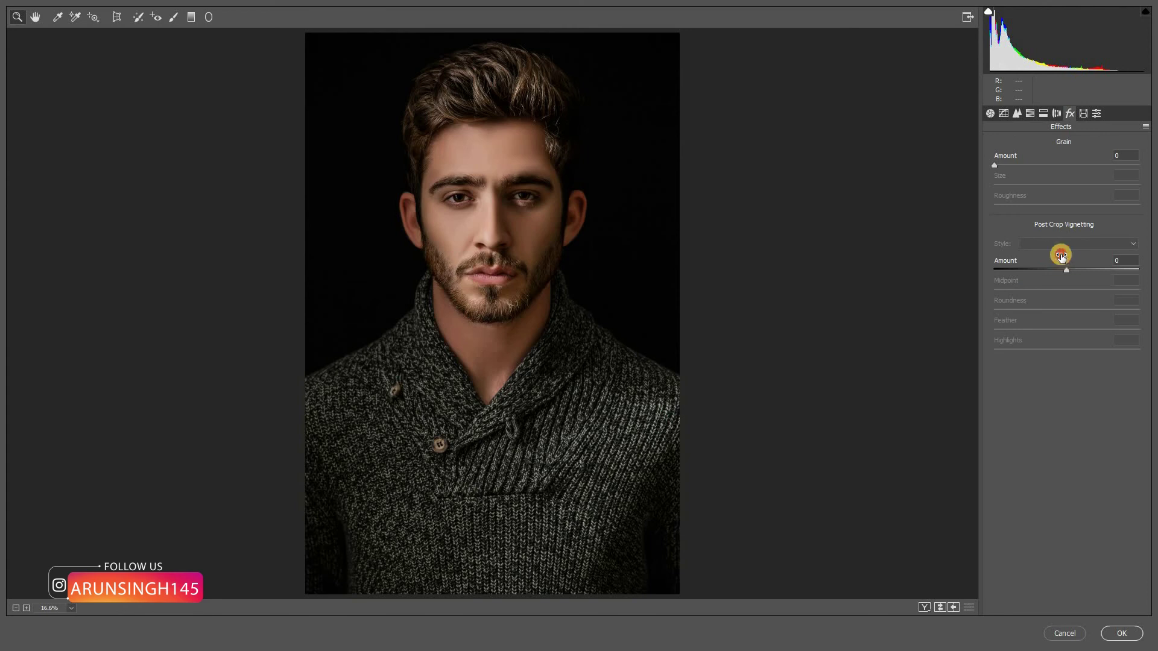
Add a -13 post-crop vignette with +32 roundness, compare before/after, and apply Camera Raw.
left_click_drag(1066, 264, 1061, 263)
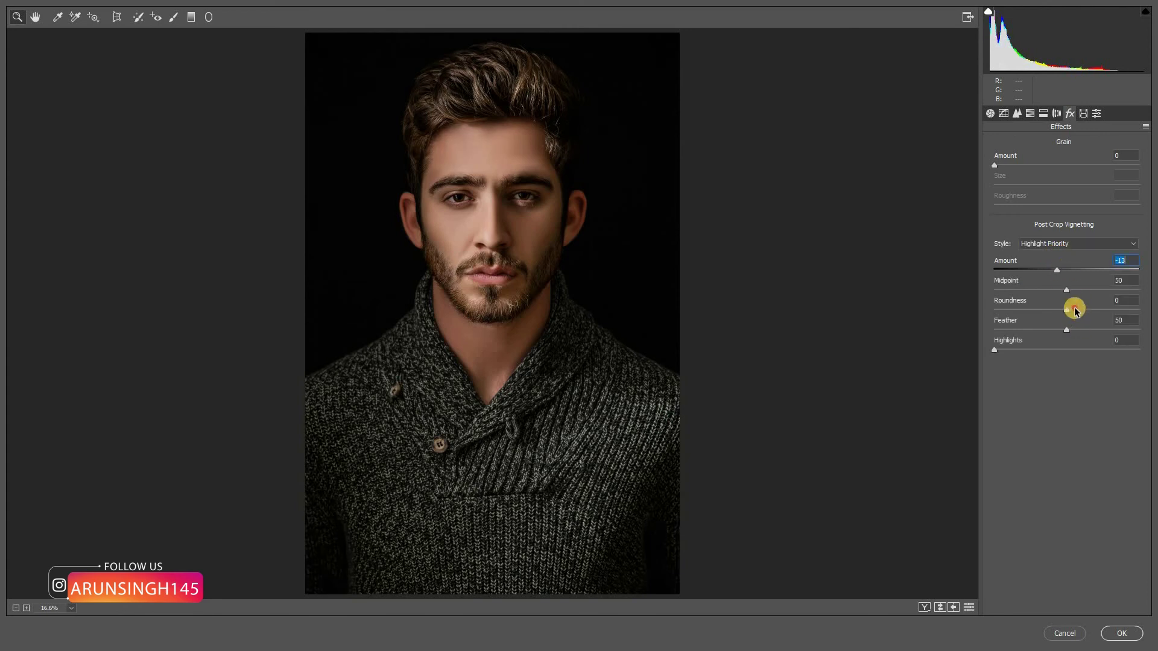
left_click_drag(1087, 309, 1089, 310)
key("q")
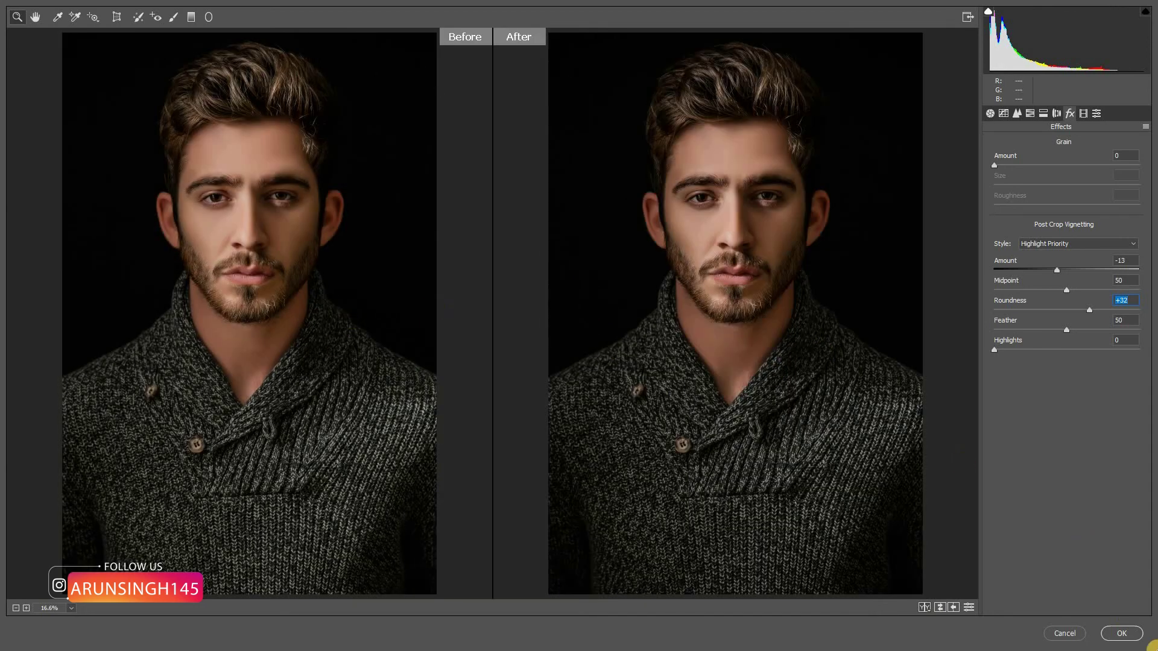
left_click(1140, 635)
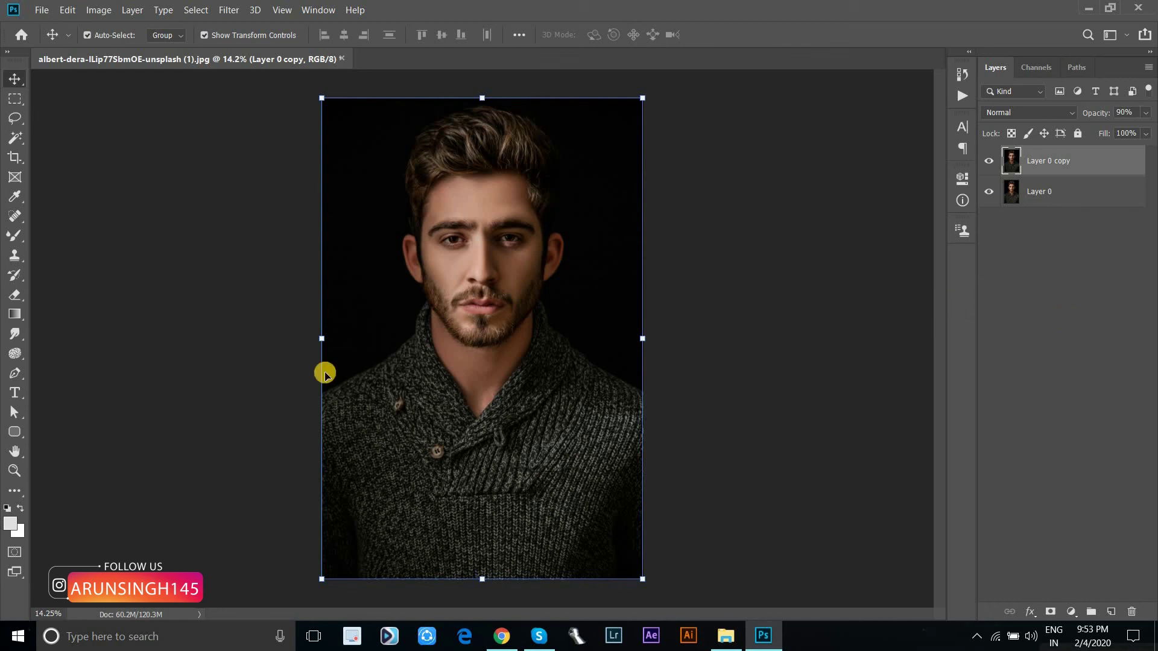
left_click(15, 334)
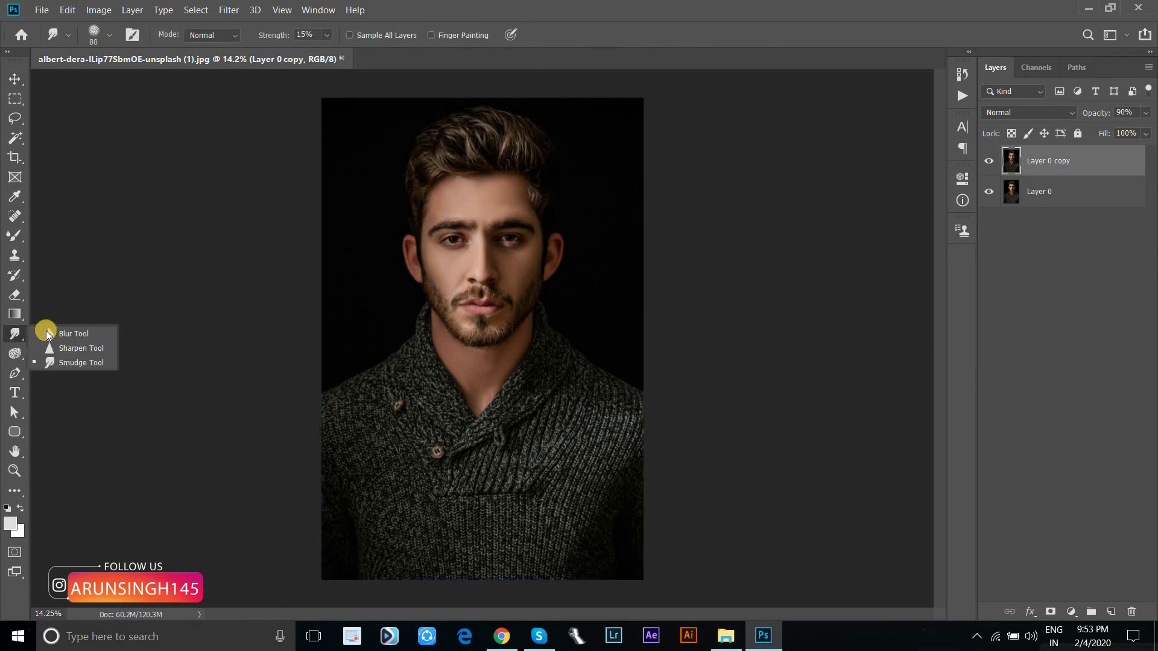
left_click(66, 361)
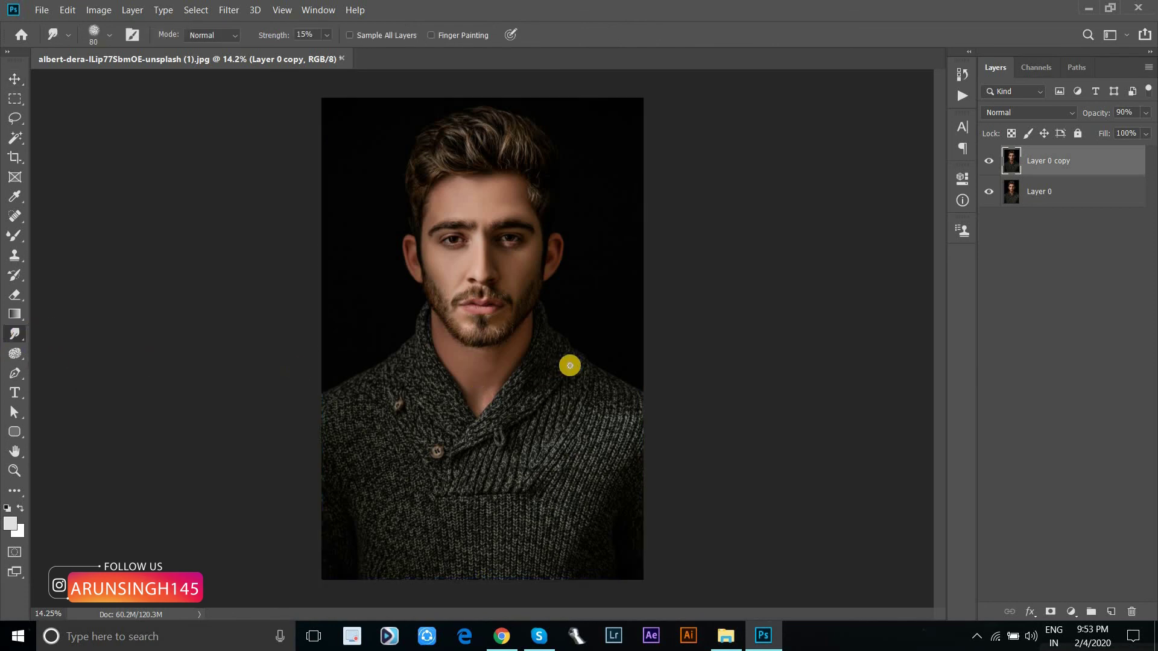
scroll(561, 366, "up", 1)
scroll(732, 358, "down", 2)
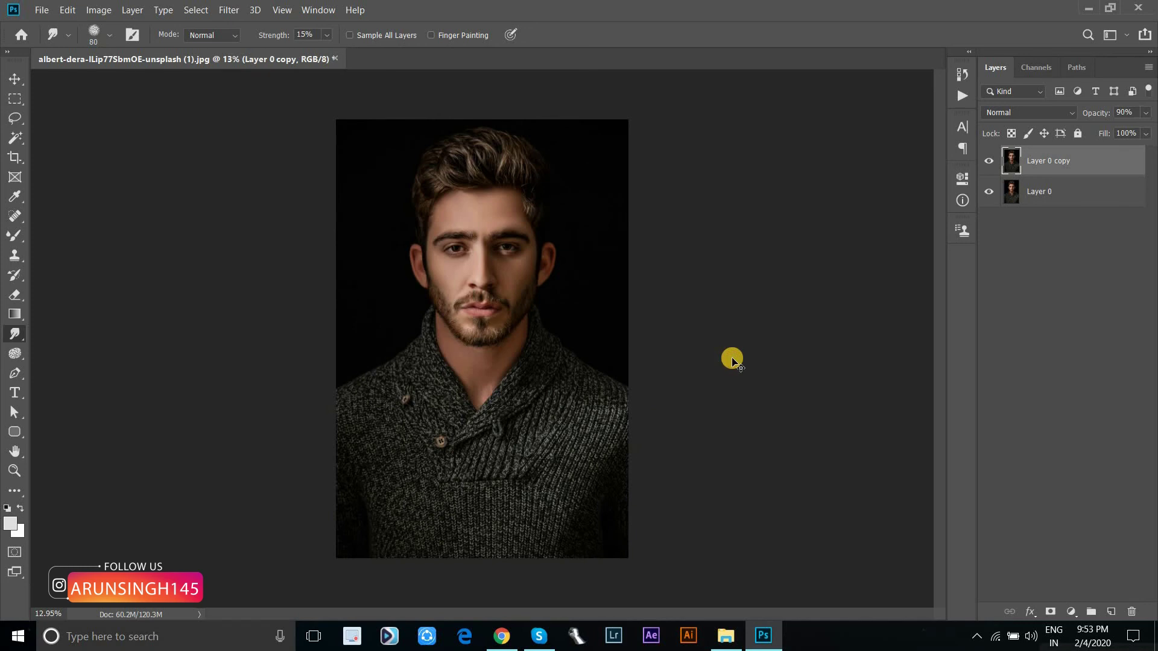
scroll(264, 256, "up", 1)
left_click(22, 85)
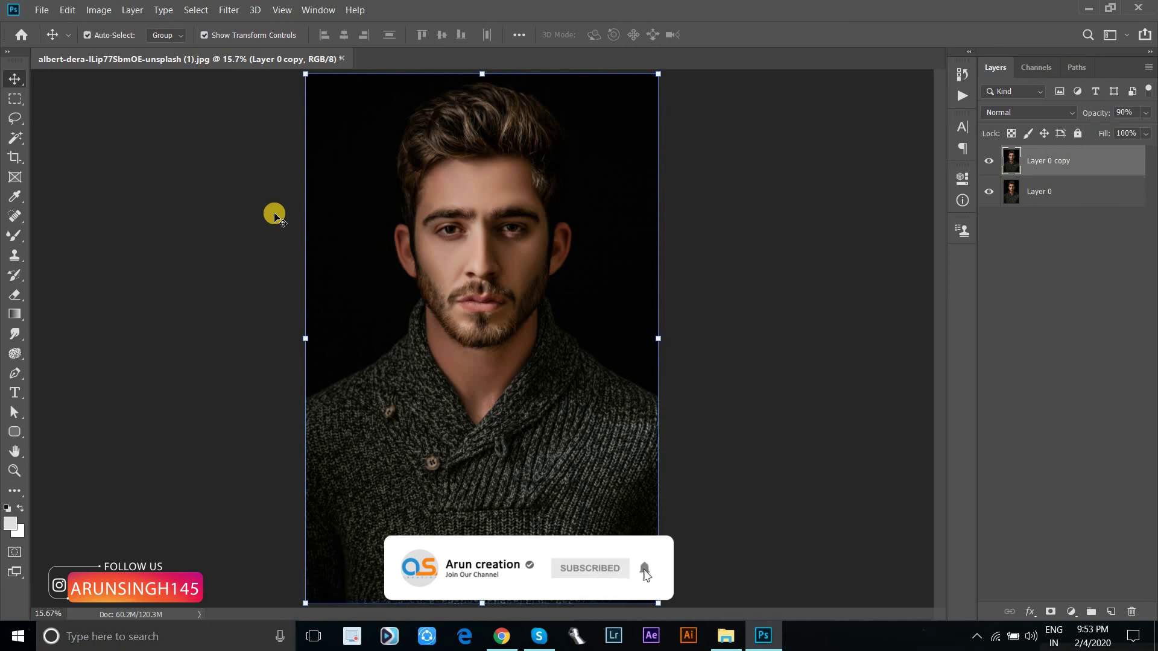
key("ctrl")
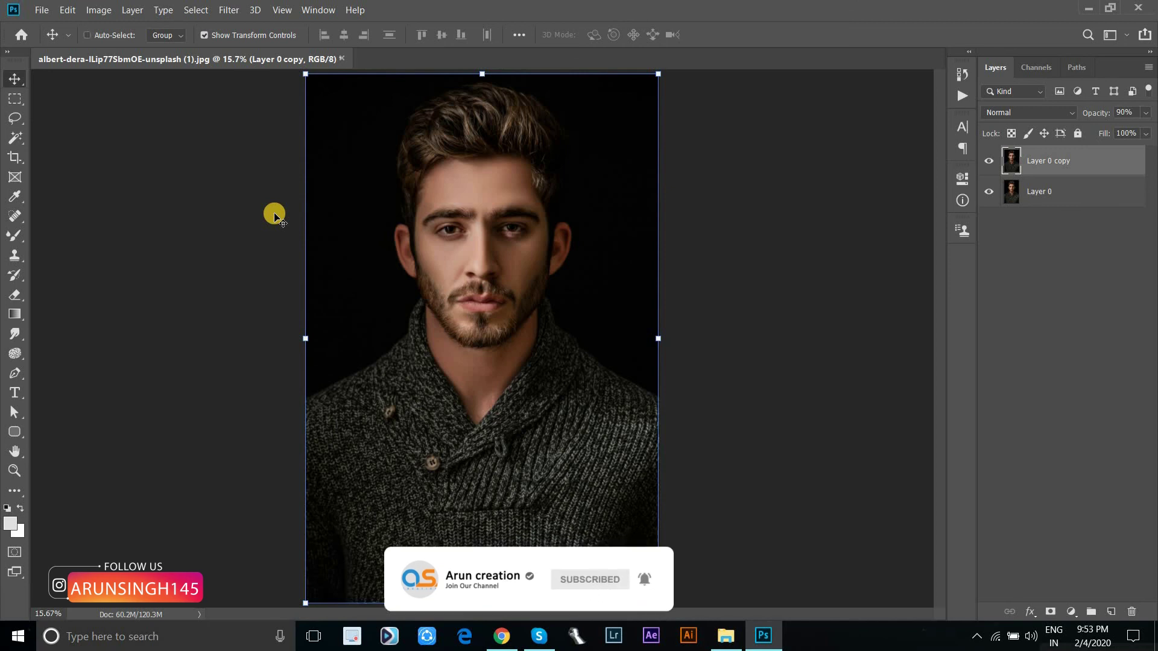